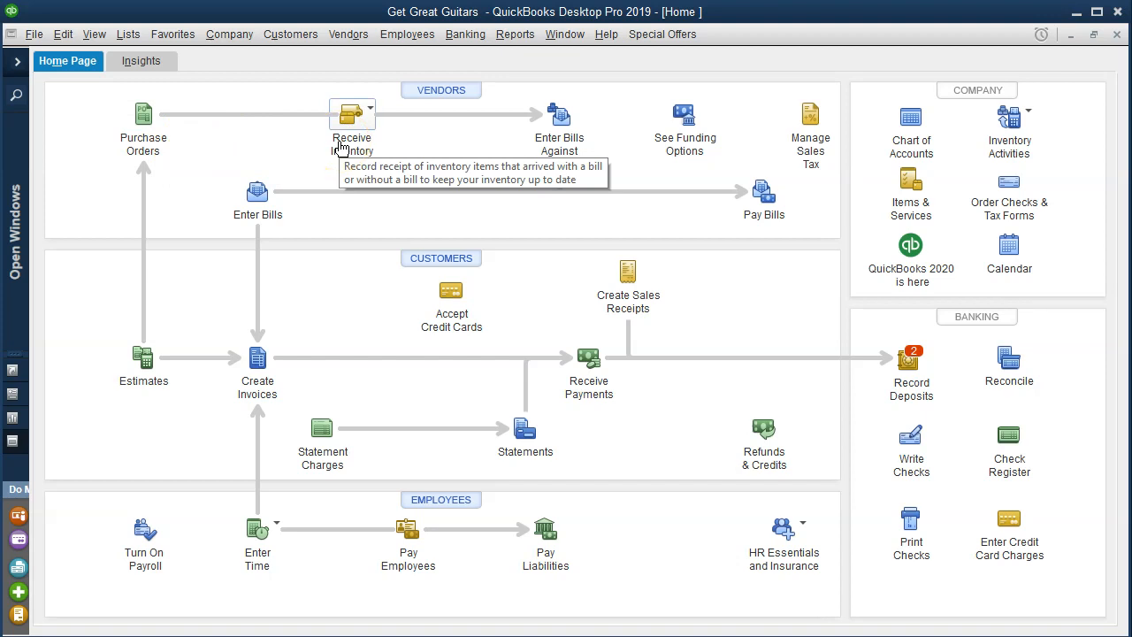
Switch from QuickBooks Desktop to QuickBooks Online in the browser and start a new purchase order.
{"action": "left_click", "coordinate": [1072, 15]}
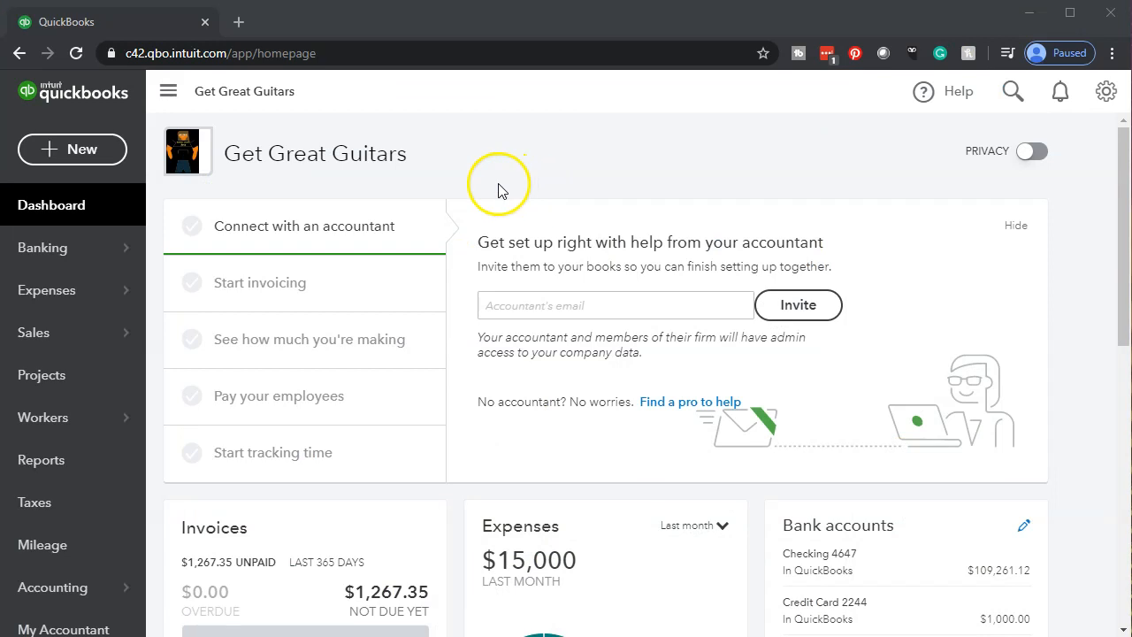
{"action": "left_click", "coordinate": [90, 151]}
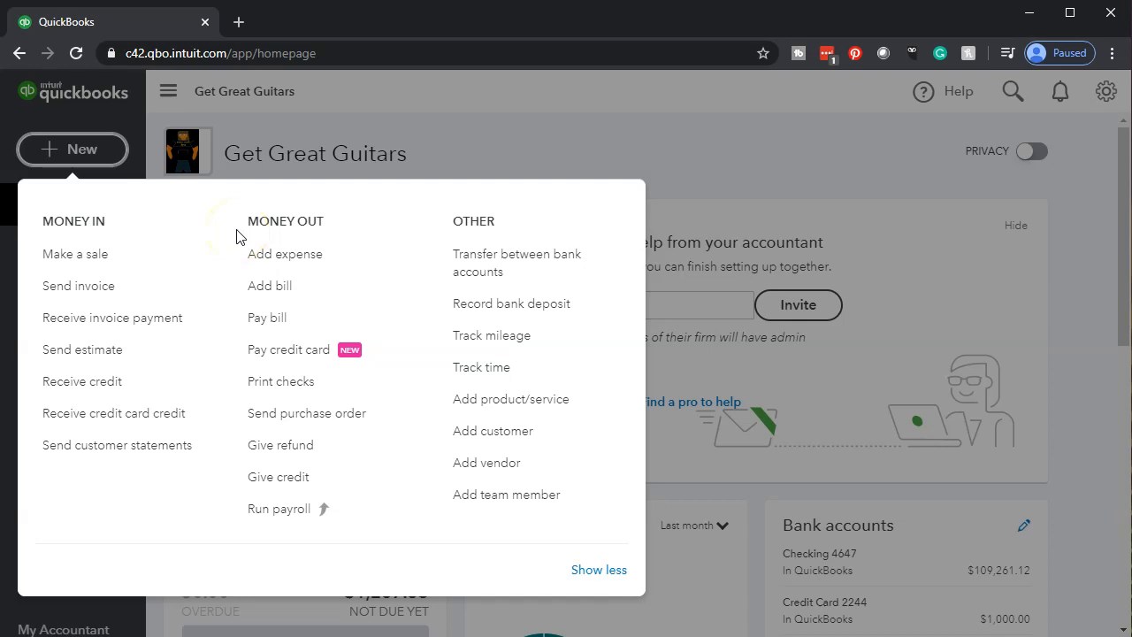
{"action": "left_click", "coordinate": [293, 428]}
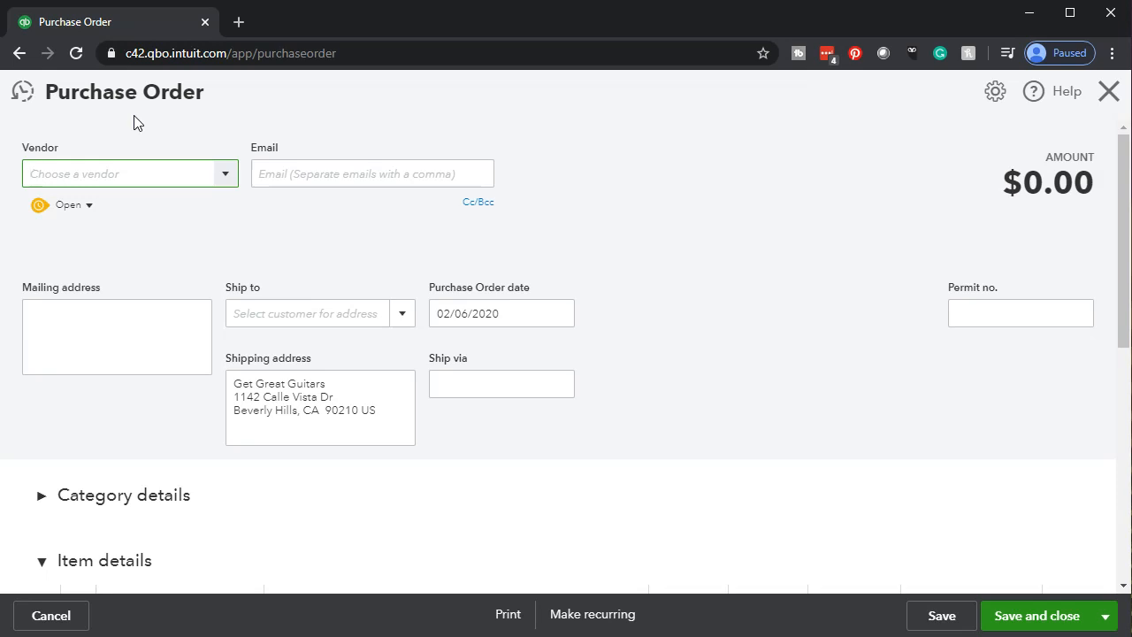
Add Fender as a new vendor on the purchase order and save it.
{"action": "type", "text": "Fender"}
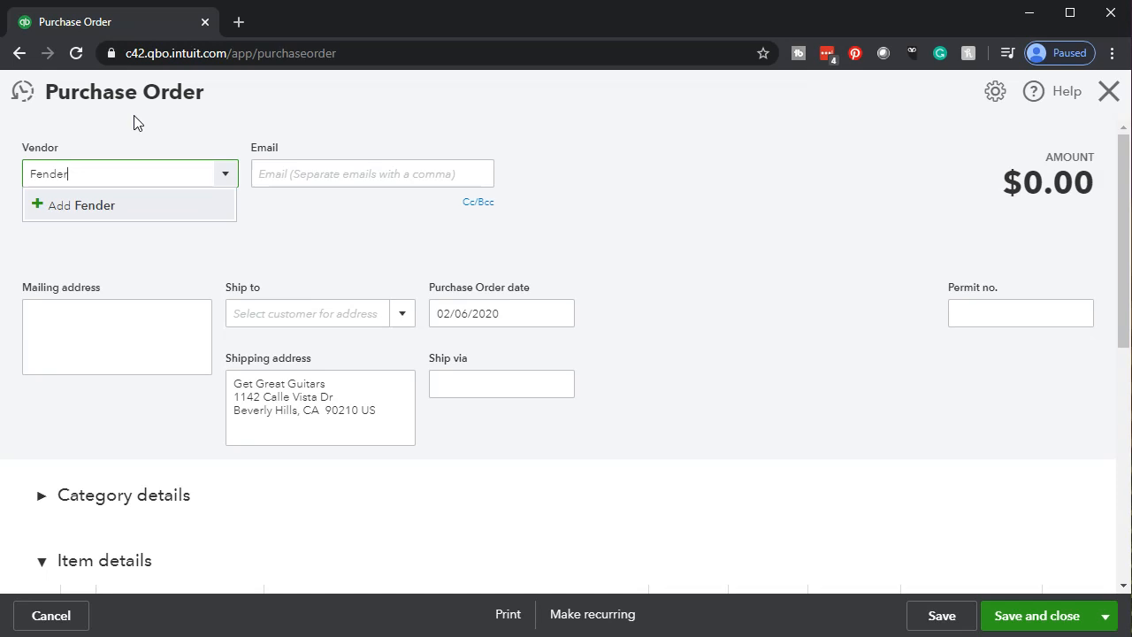
{"action": "key", "text": "Return"}
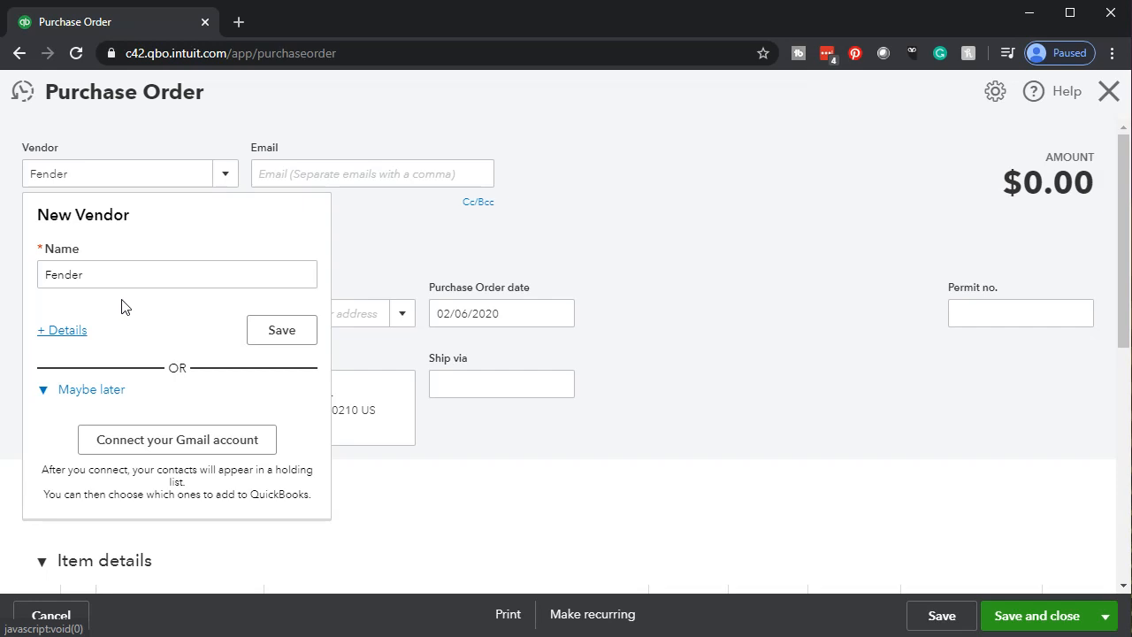
{"action": "left_click", "coordinate": [274, 343]}
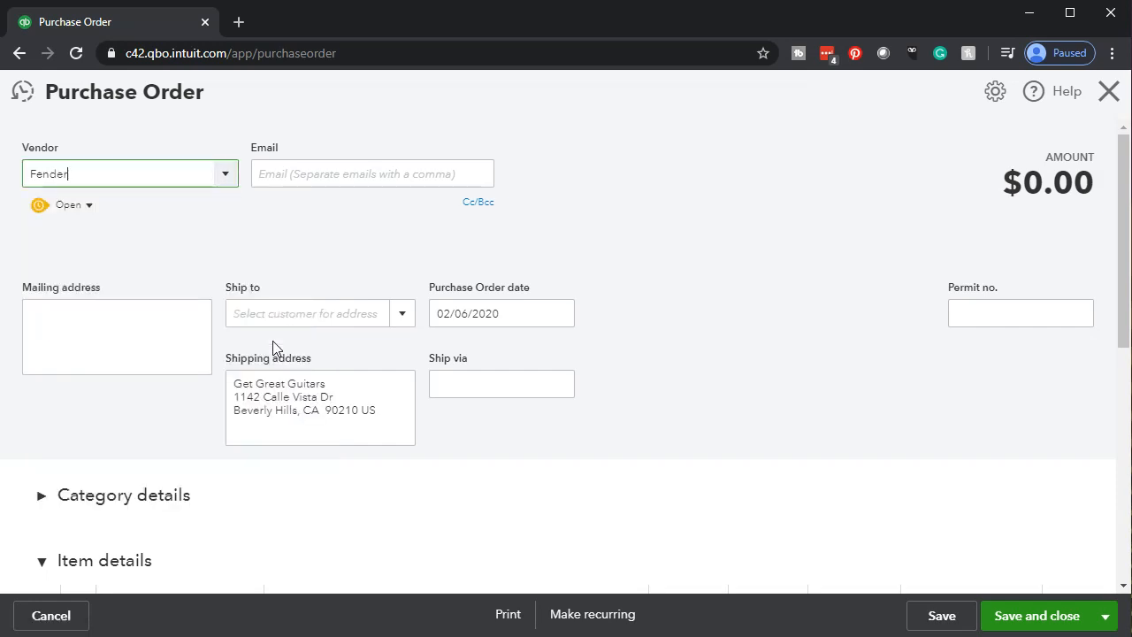
{"action": "key", "text": "Tab"}
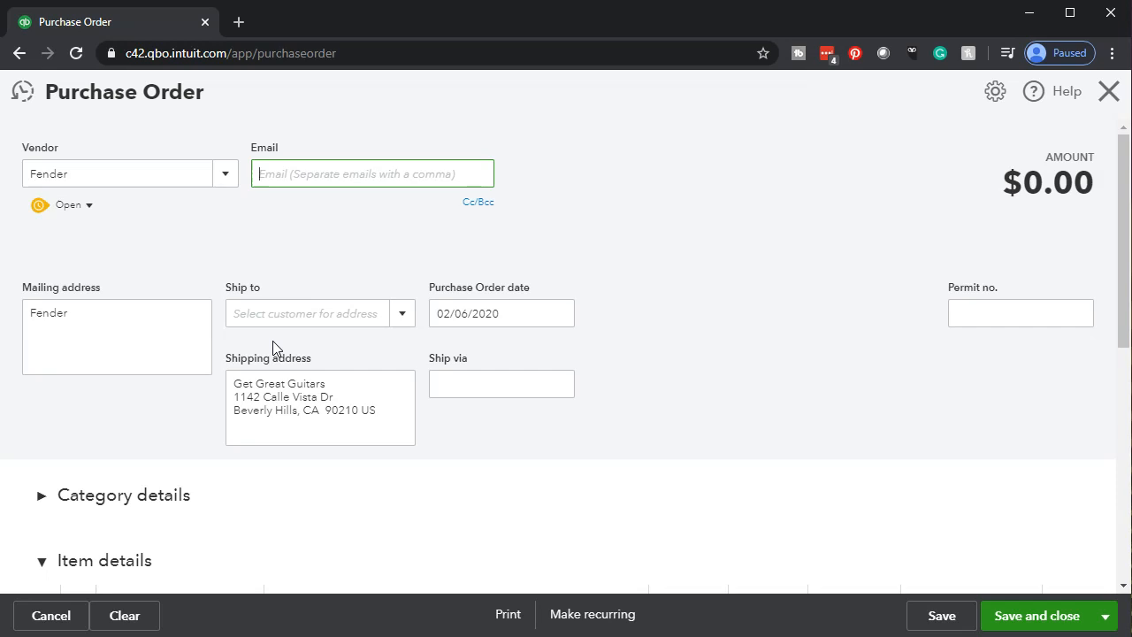
Set the purchase order date to 02/09/2020.
{"action": "key", "text": "Tab"}
{"action": "key", "text": "Tab"}
{"action": "key", "text": "Tab"}
{"action": "key", "text": "Tab"}
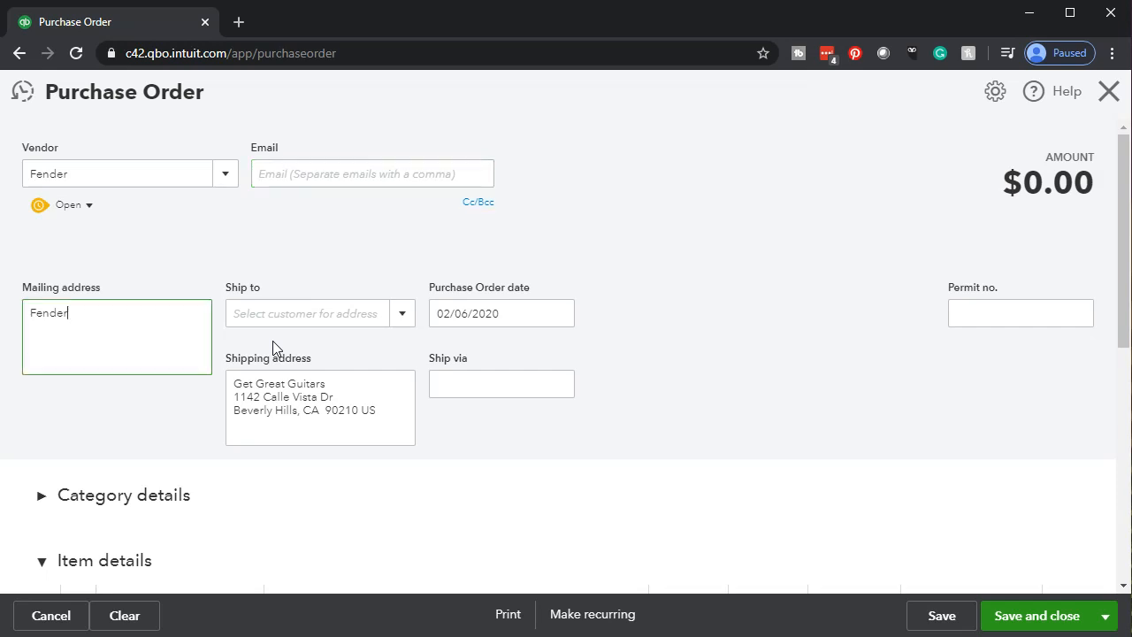
{"action": "scroll", "coordinate": [273, 340], "scroll_direction": "down", "scroll_amount": 1}
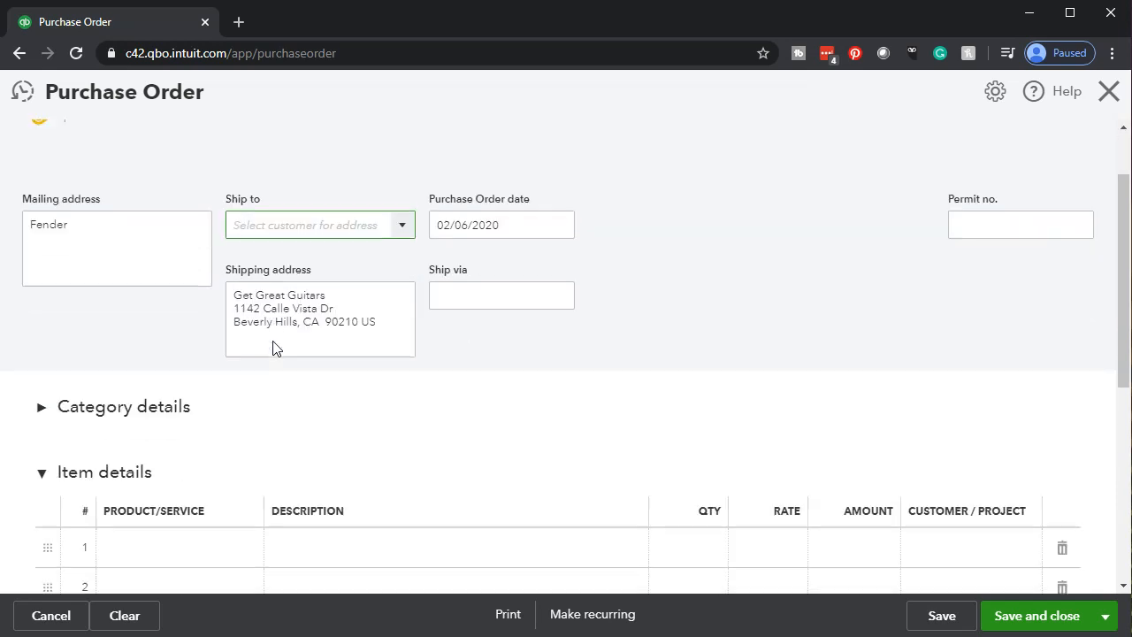
{"action": "left_click", "coordinate": [274, 341]}
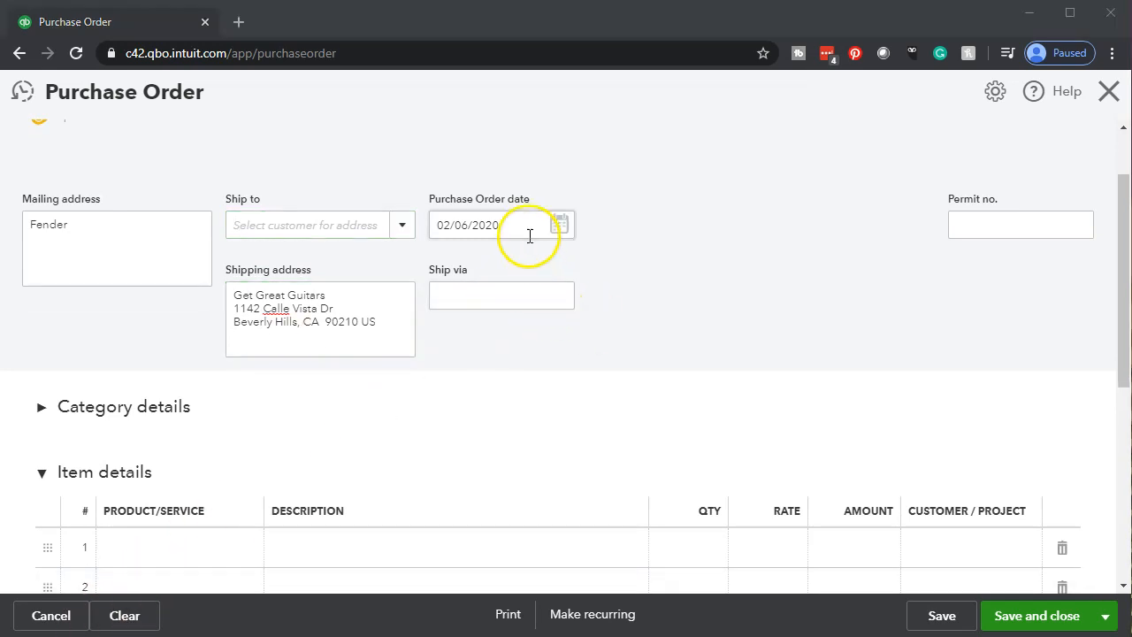
{"action": "left_click", "coordinate": [525, 230]}
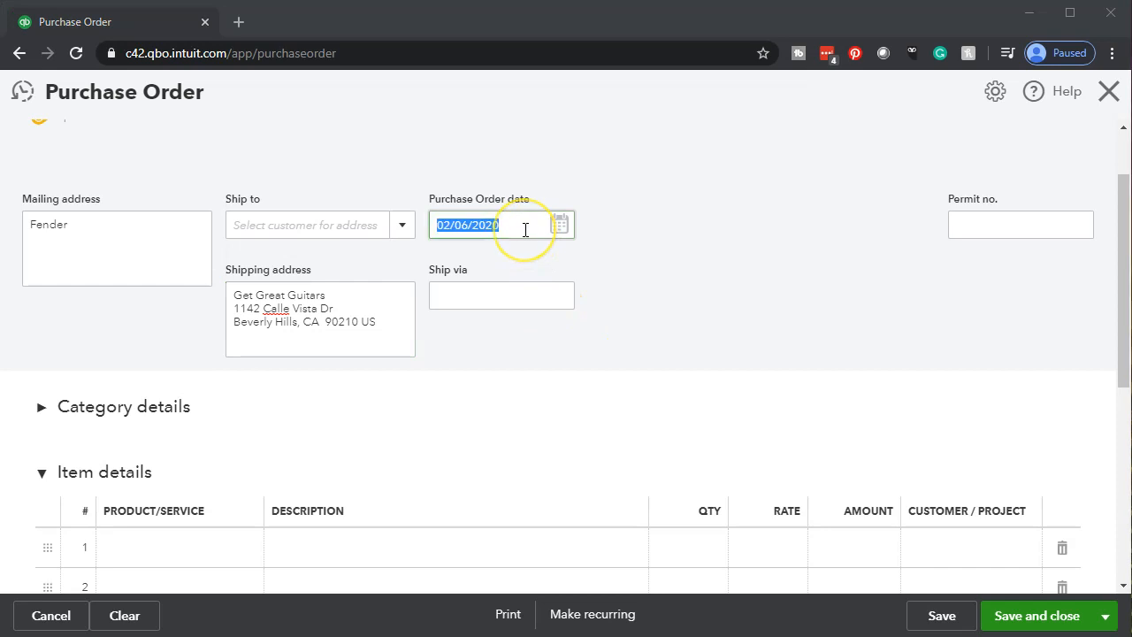
{"action": "type", "text": "+"}
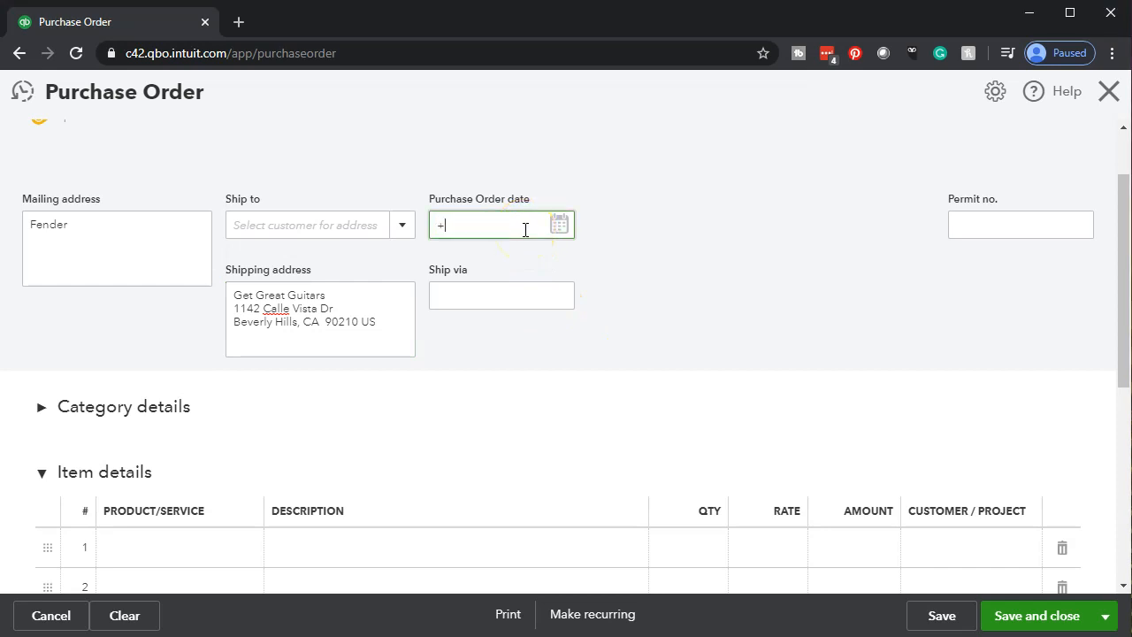
{"action": "type", "text": "++"}
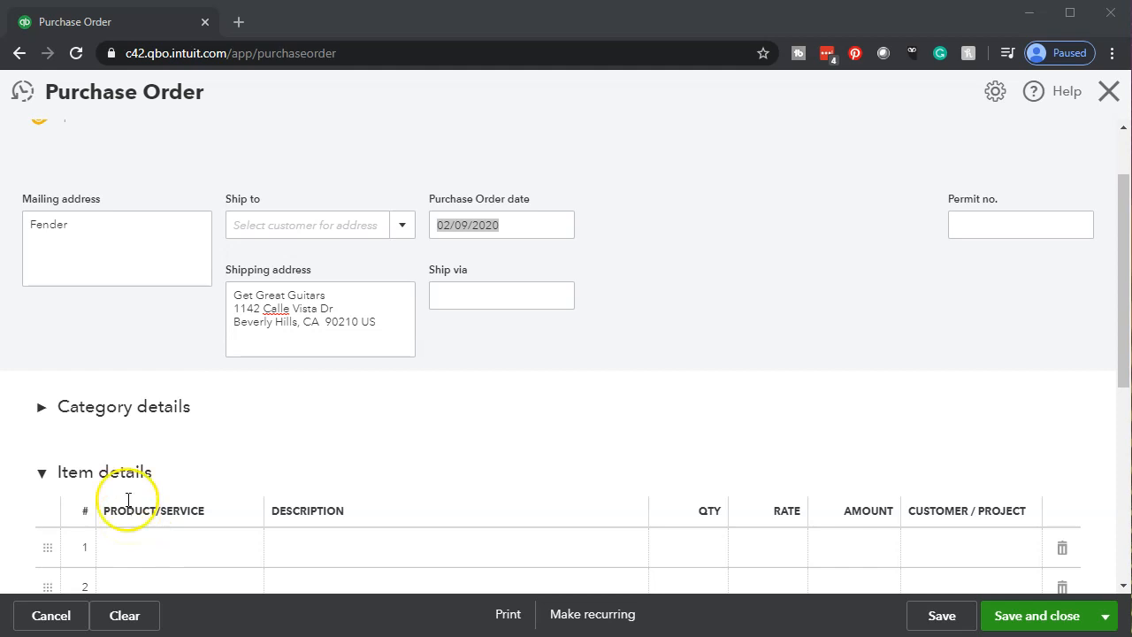
Create a new product SQ from the first item line, choosing Inventory as its type.
{"action": "scroll", "coordinate": [118, 428], "scroll_direction": "down", "scroll_amount": 2}
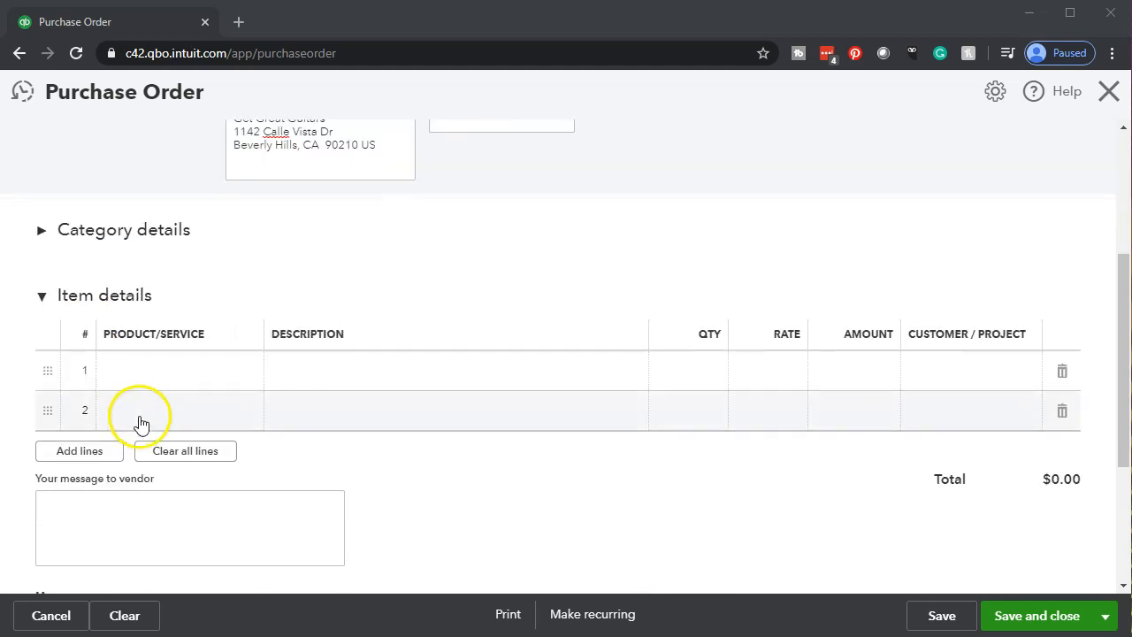
{"action": "left_click", "coordinate": [162, 386]}
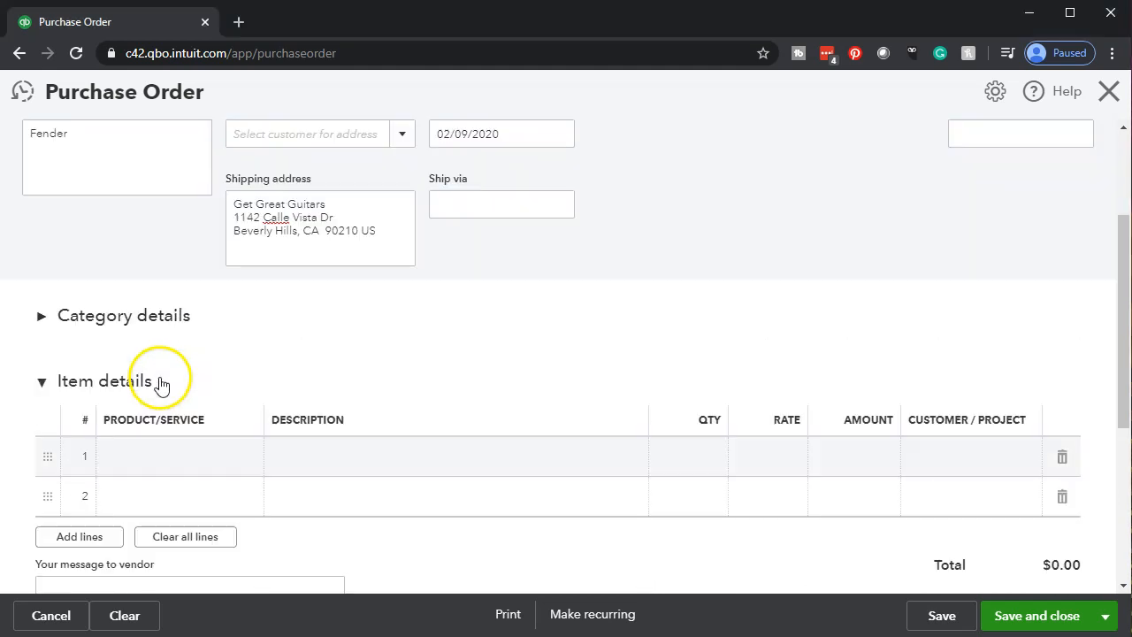
{"action": "left_click", "coordinate": [162, 478]}
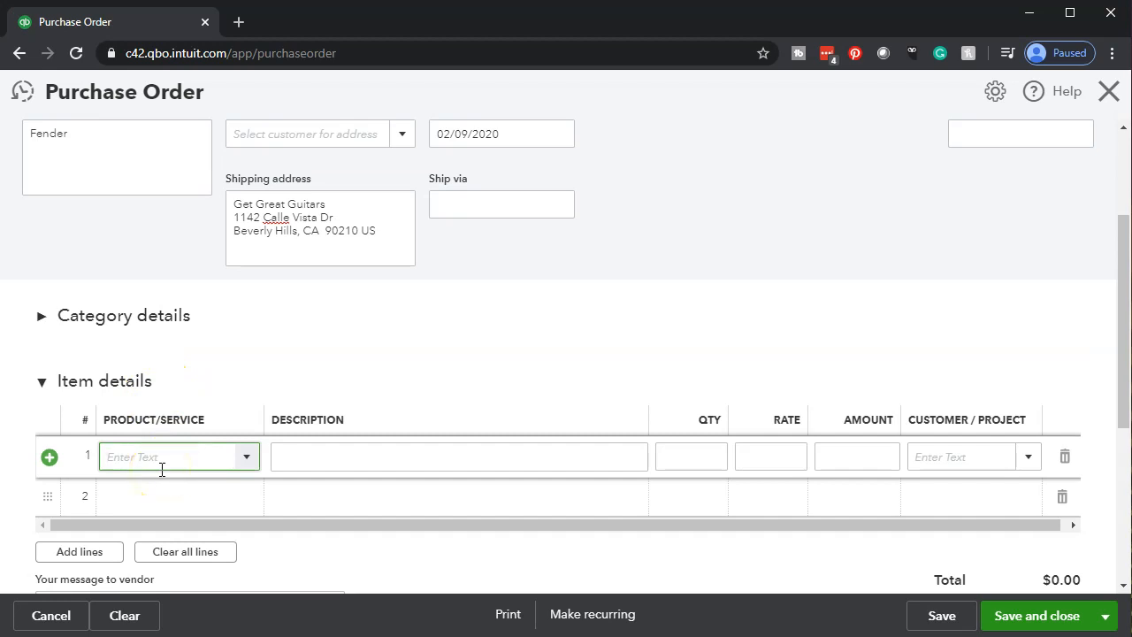
{"action": "type", "text": "SQ"}
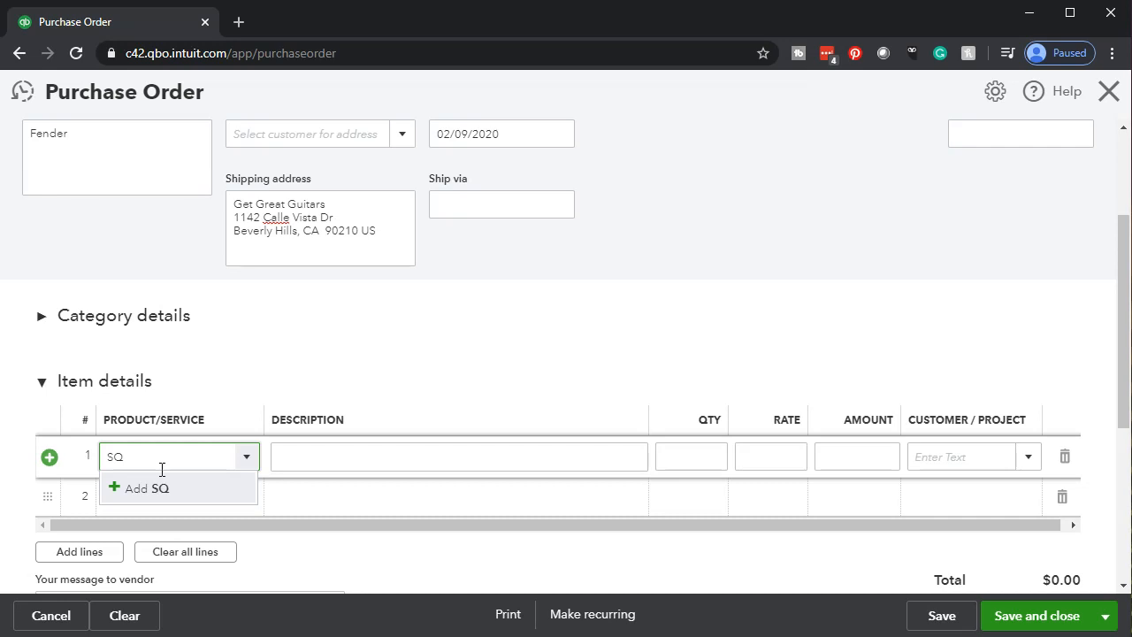
{"action": "key", "text": "Tab"}
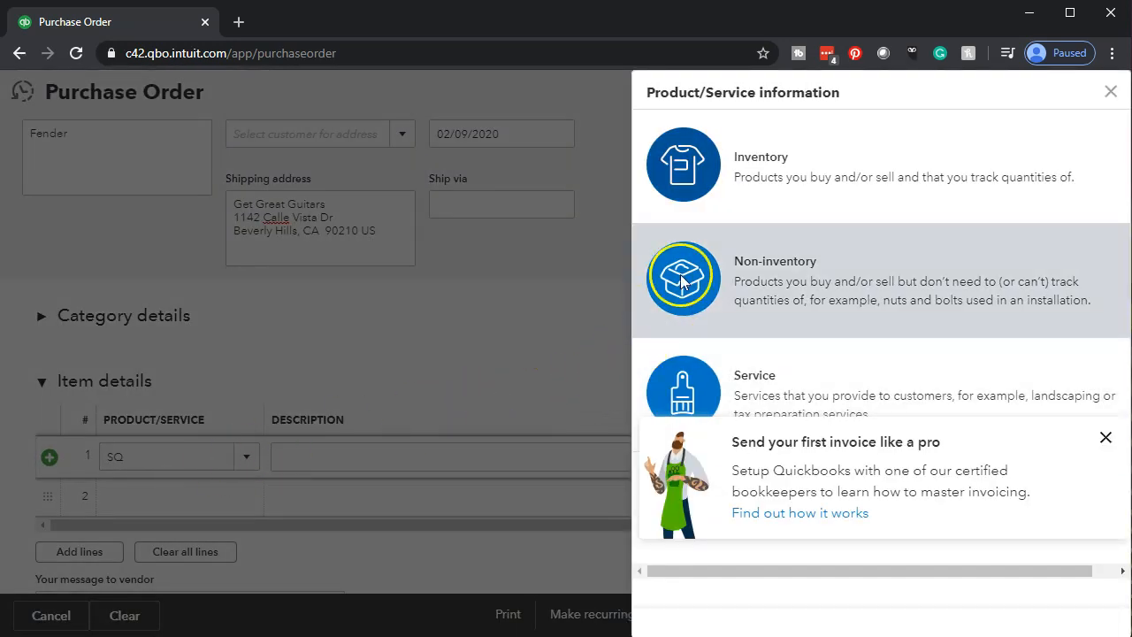
{"action": "left_click", "coordinate": [751, 182]}
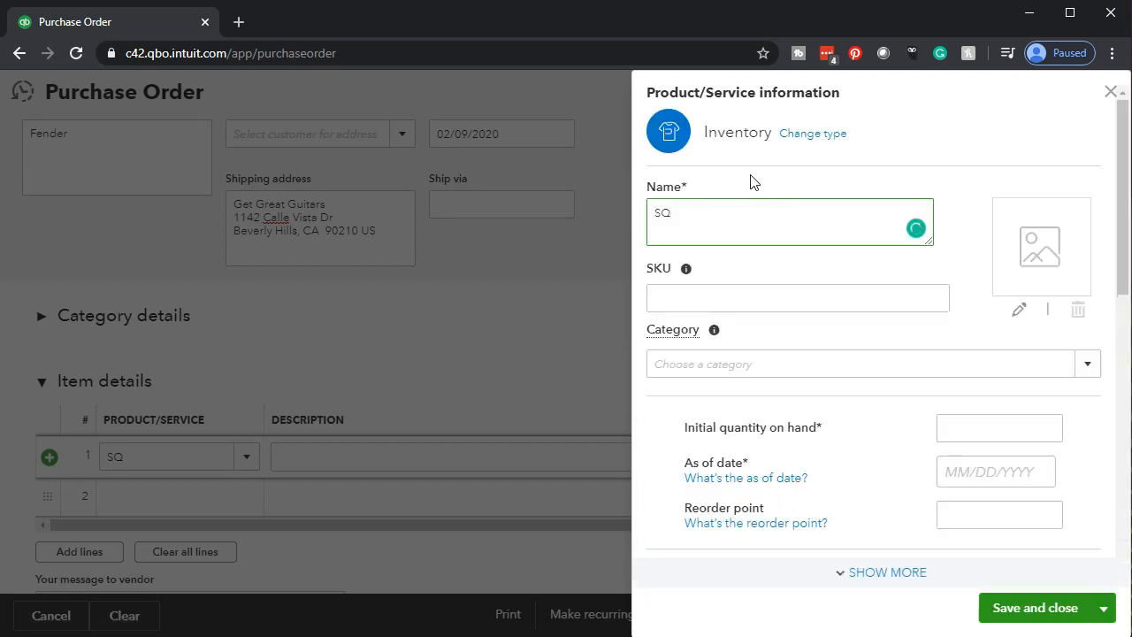
Name the new inventory item Squire and give it the SKU SQ.
{"action": "left_click", "coordinate": [752, 222]}
{"action": "left_click", "coordinate": [677, 301]}
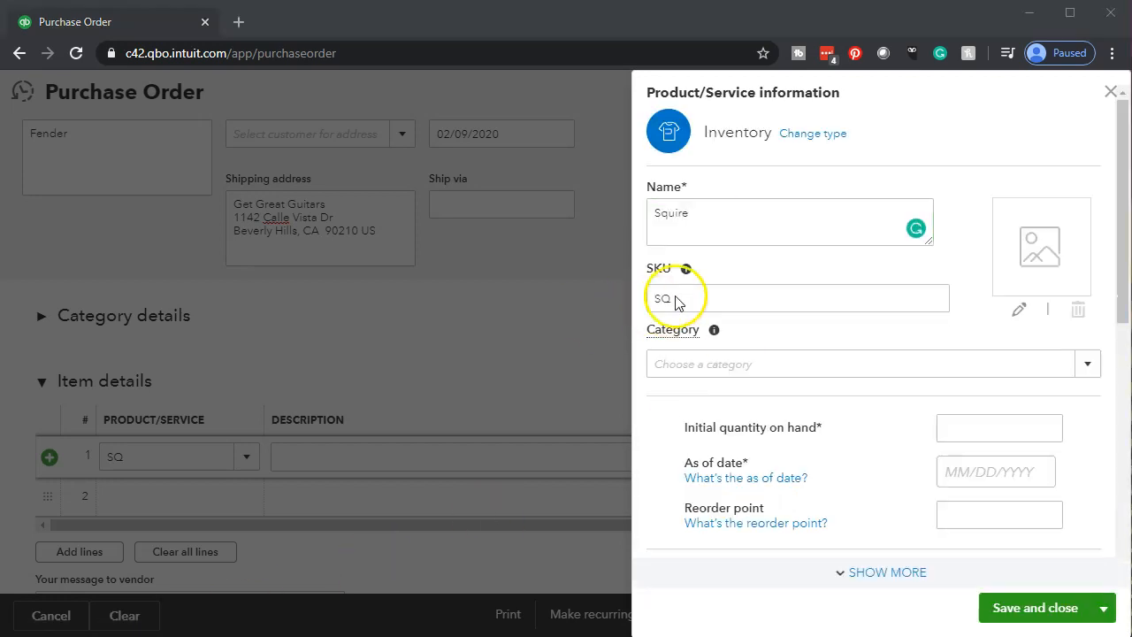
{"action": "double_click", "coordinate": [715, 222]}
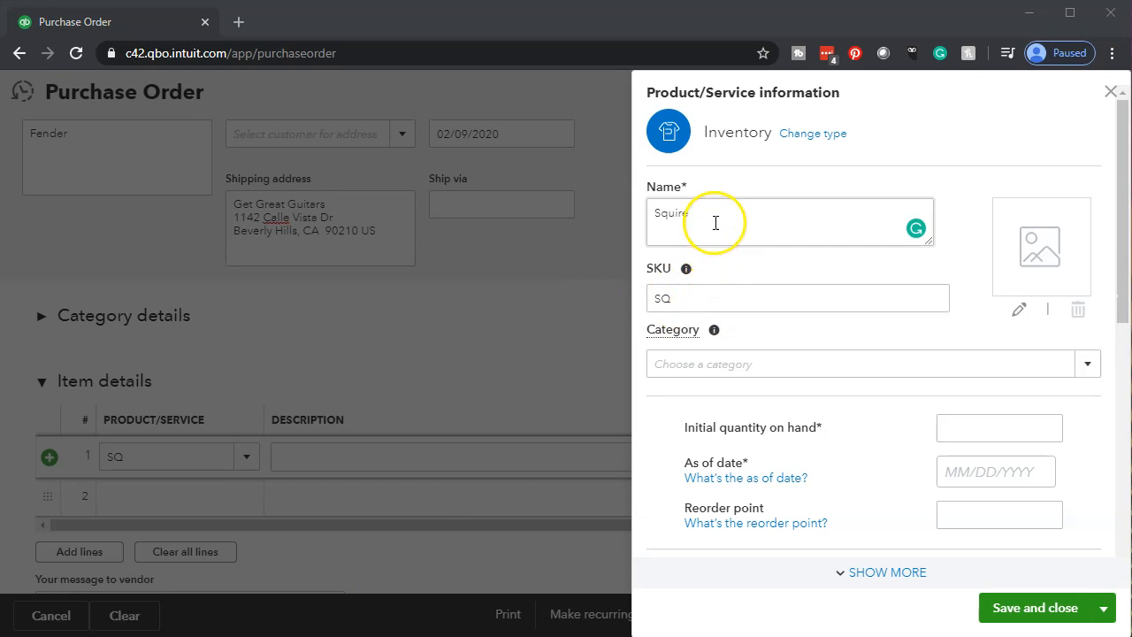
{"action": "left_click", "coordinate": [709, 303]}
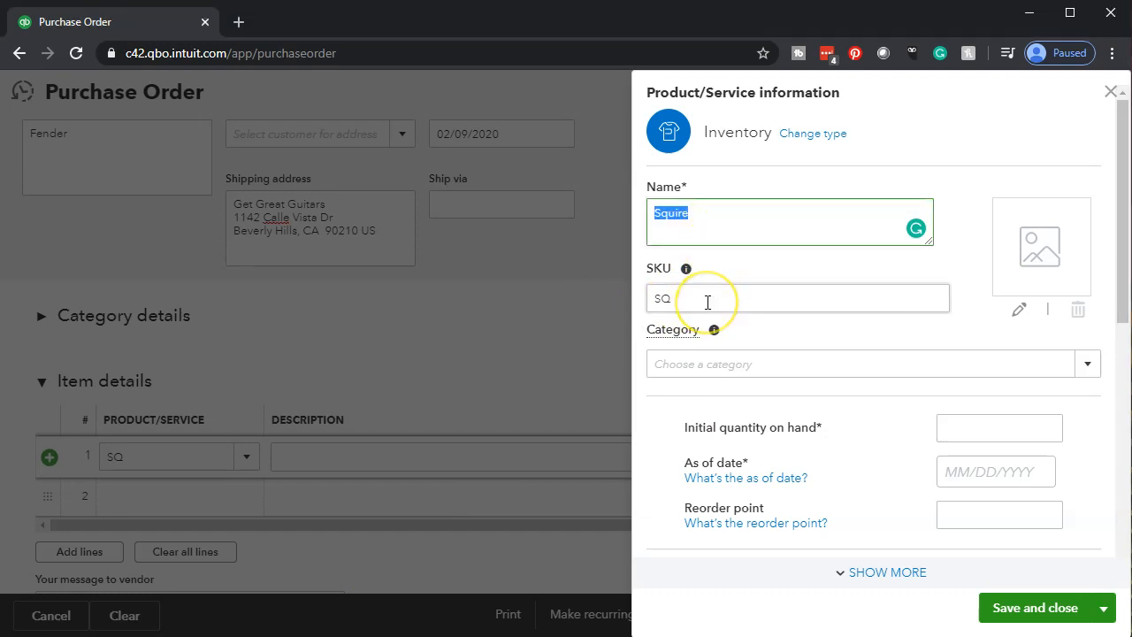
{"action": "double_click", "coordinate": [707, 303]}
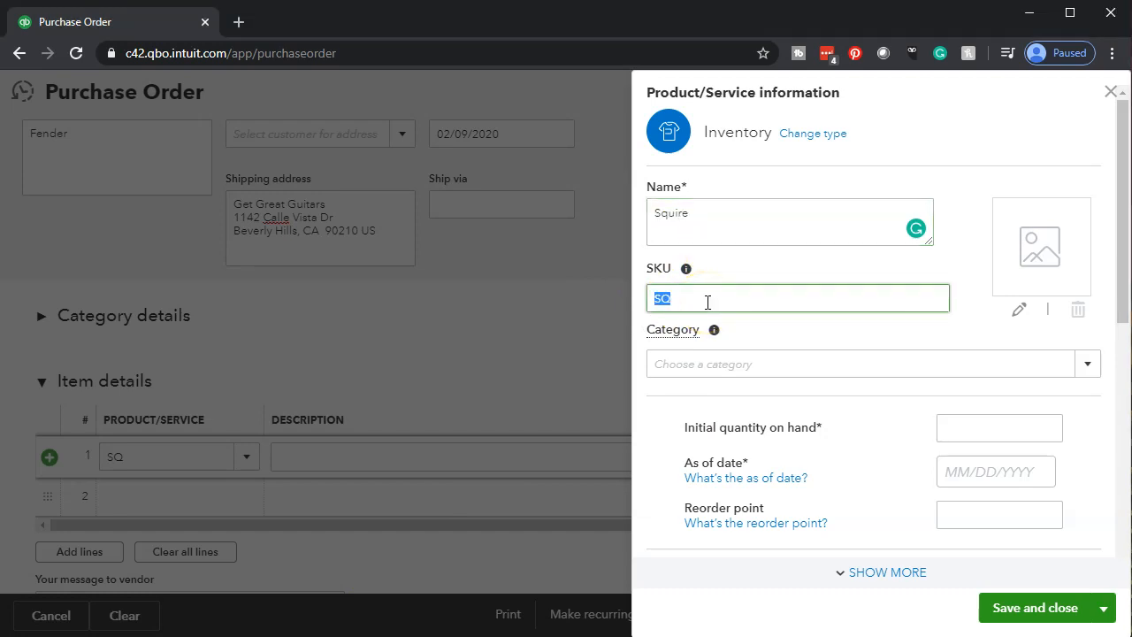
Set the item's initial quantity on hand to 0 with an as-of date of 01/01/2020.
{"action": "scroll", "coordinate": [706, 302], "scroll_direction": "down", "scroll_amount": 2}
{"action": "left_click", "coordinate": [692, 279]}
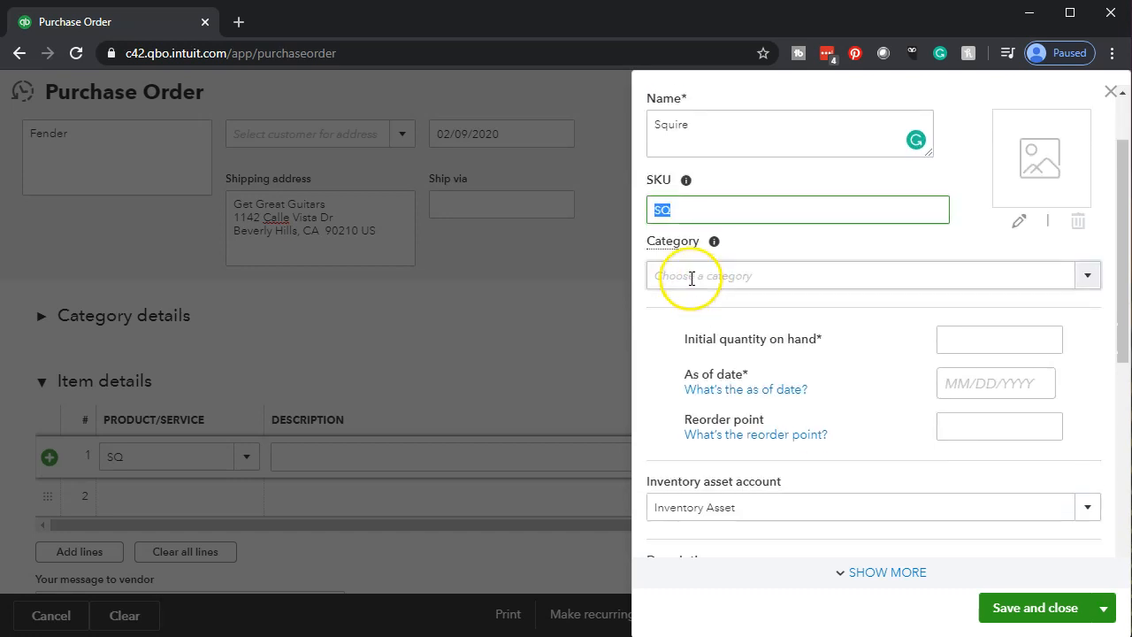
{"action": "left_click", "coordinate": [973, 337]}
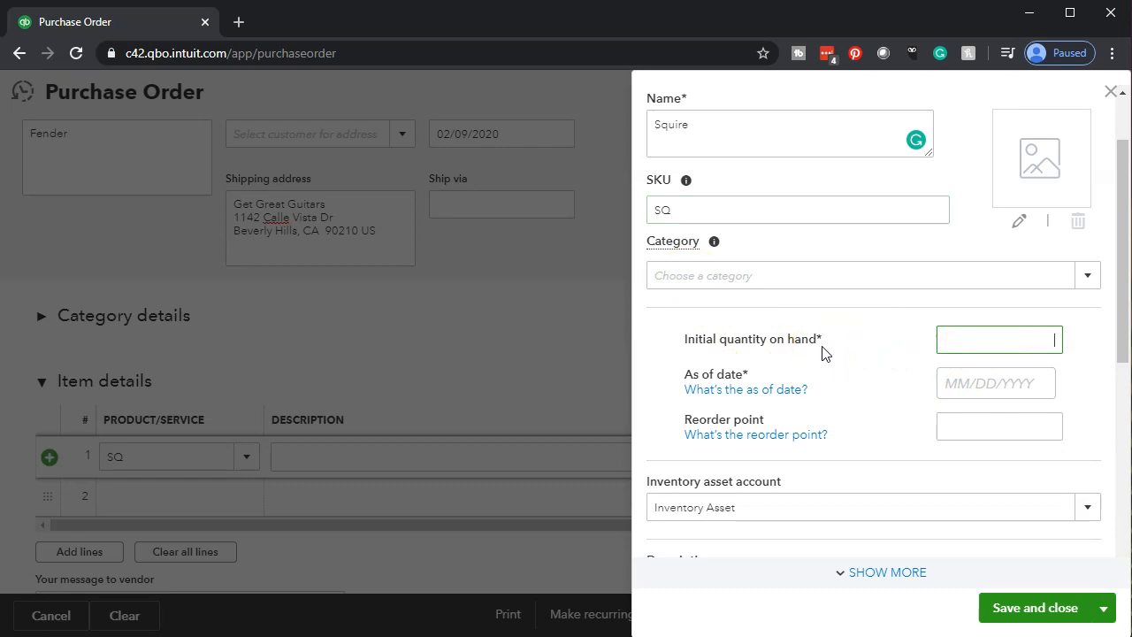
{"action": "type", "text": "0"}
{"action": "key", "text": "Tab"}
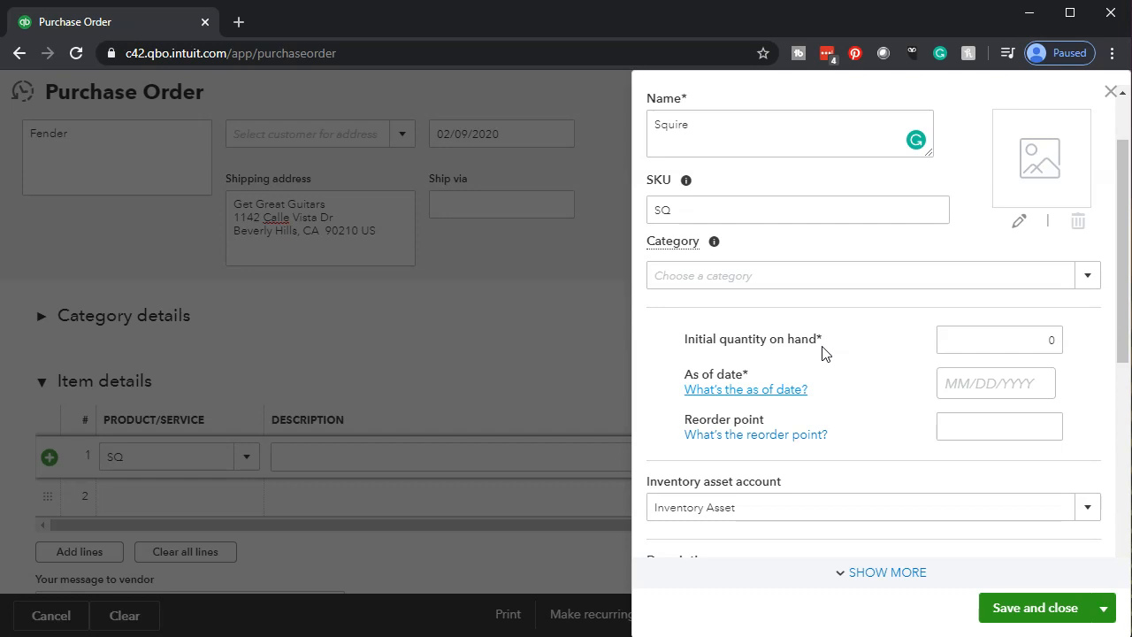
{"action": "key", "text": "Tab"}
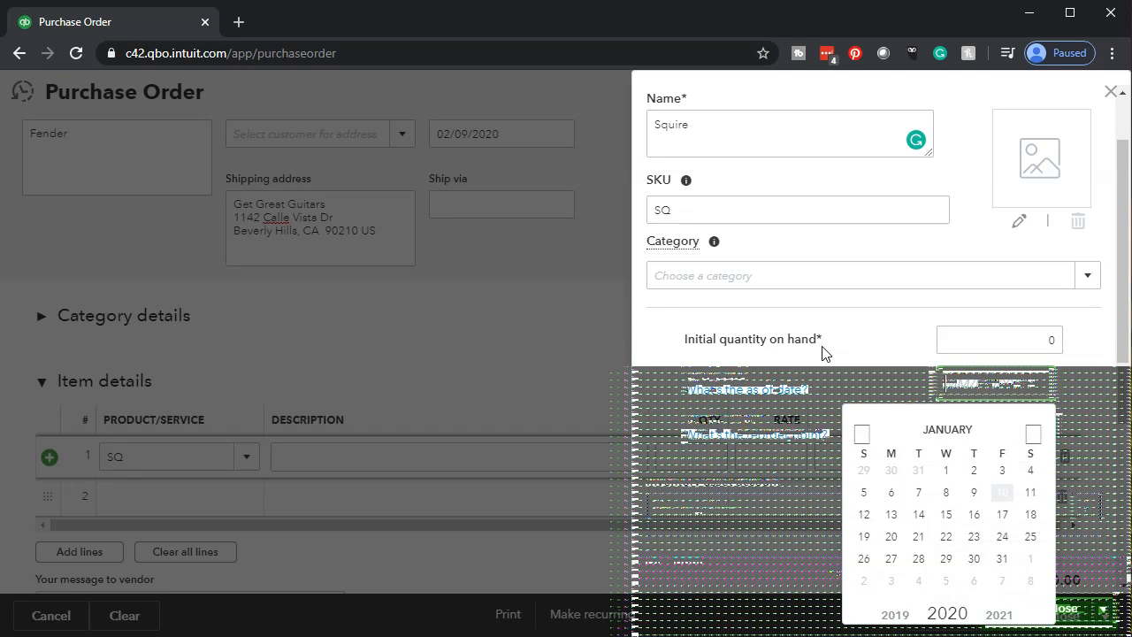
{"action": "left_click", "coordinate": [943, 474]}
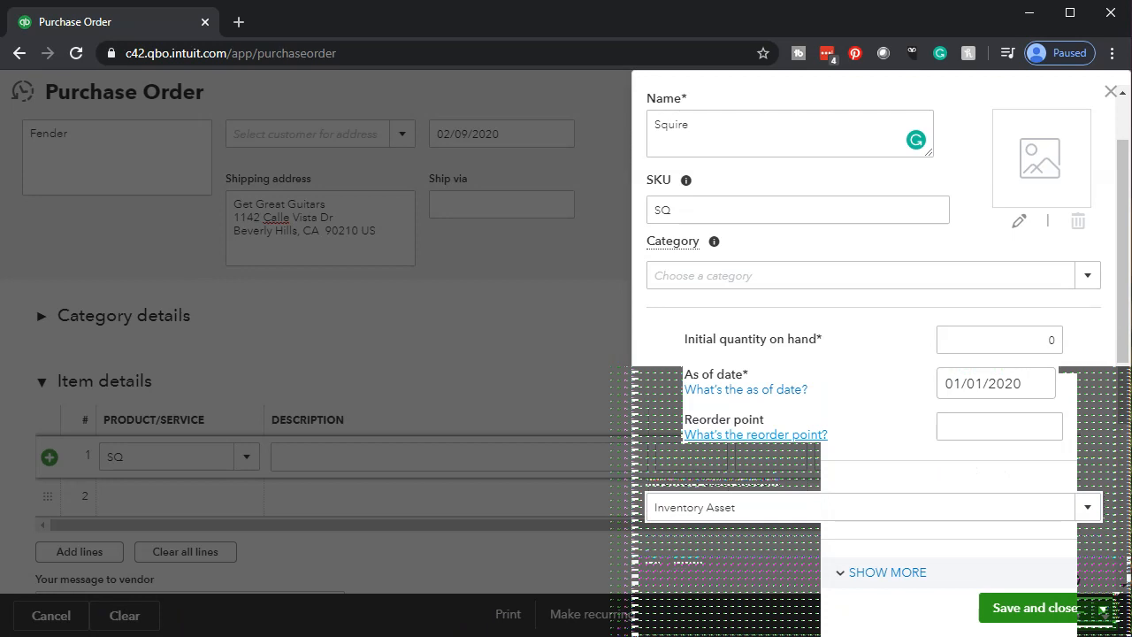
{"action": "scroll", "coordinate": [912, 366], "scroll_direction": "down", "scroll_amount": 1}
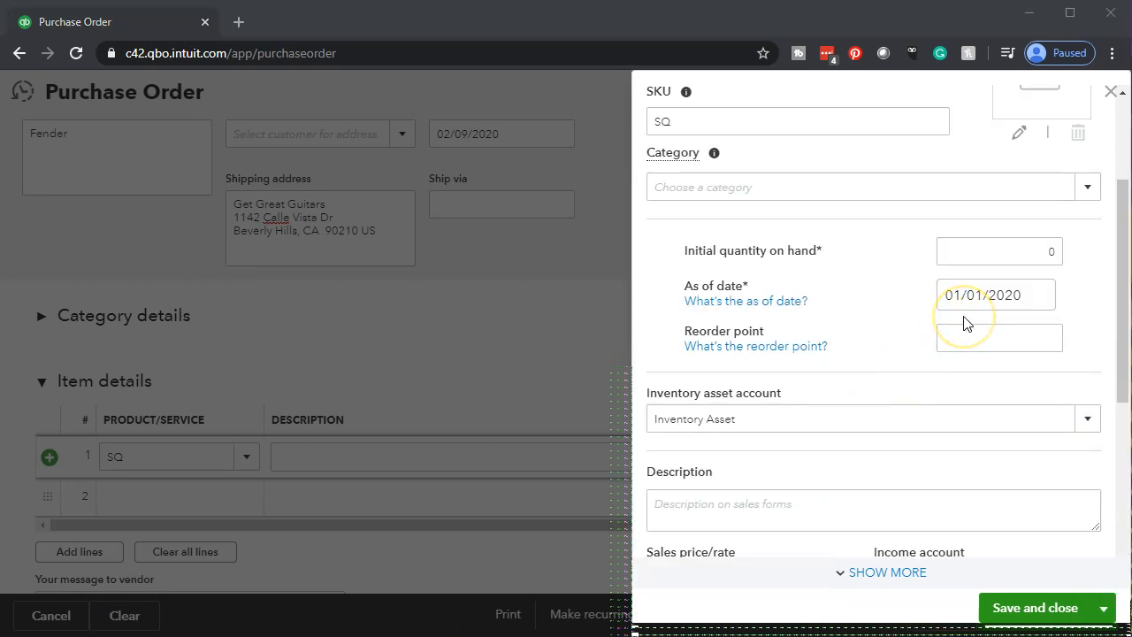
{"action": "left_click", "coordinate": [988, 268]}
Enter Squier as the item's description for sales forms.
{"action": "scroll", "coordinate": [916, 371], "scroll_direction": "down", "scroll_amount": 1}
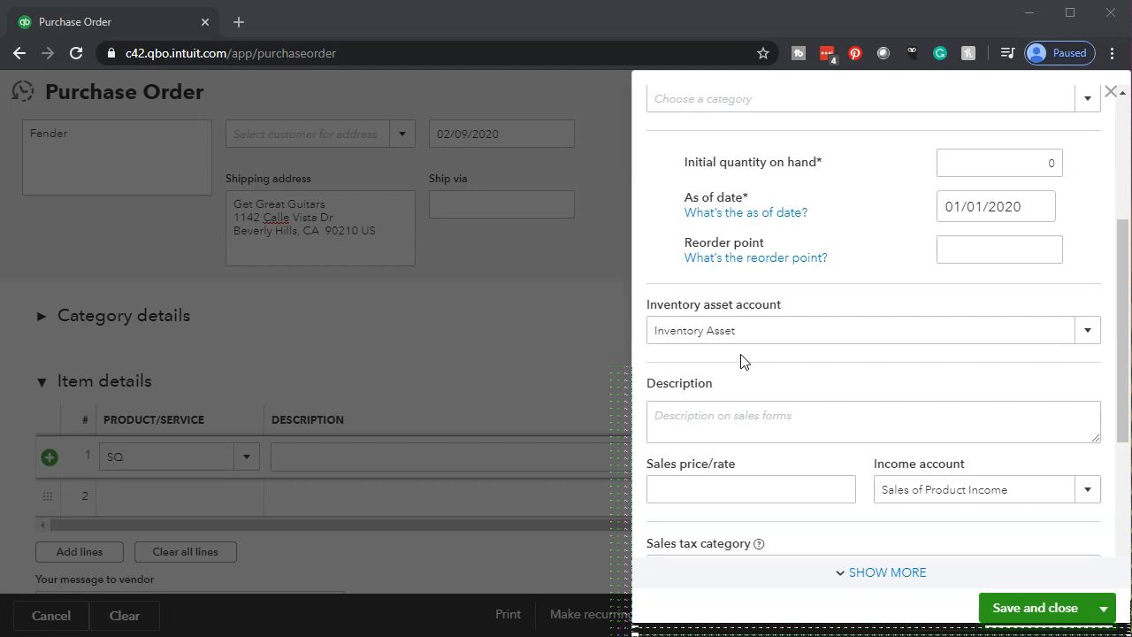
{"action": "scroll", "coordinate": [741, 361], "scroll_direction": "down", "scroll_amount": 1}
{"action": "left_click", "coordinate": [726, 334]}
{"action": "type", "text": "S"}
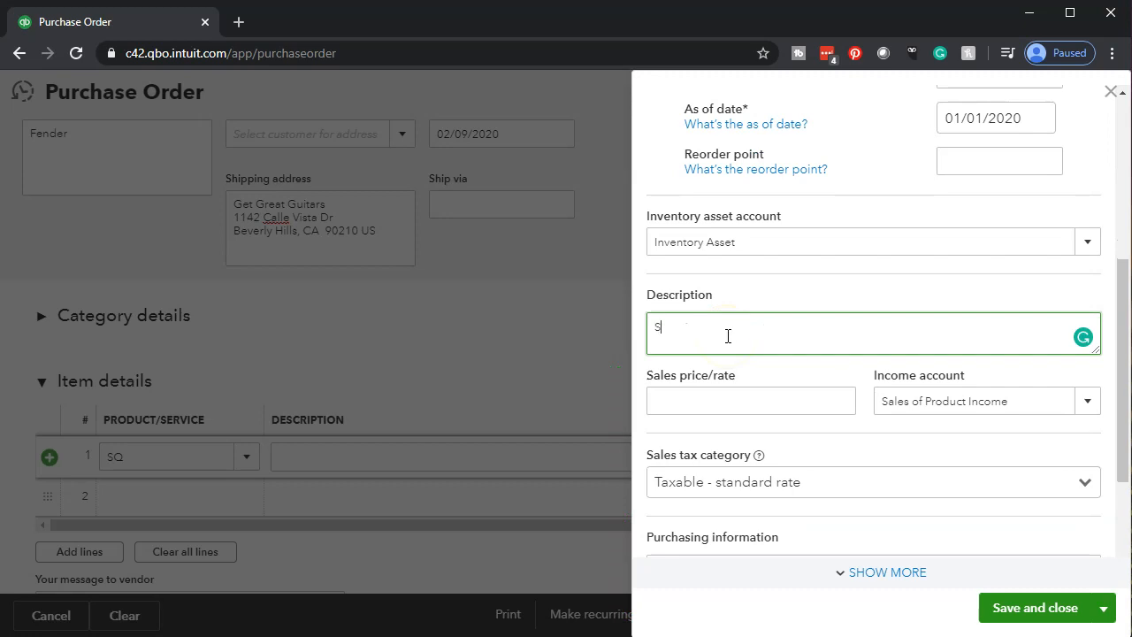
{"action": "type", "text": "quire"}
{"action": "key", "text": "BackSpace"}
{"action": "key", "text": "BackSpace"}
{"action": "type", "text": "er"}
Set the item's sales price to 244 and keep Sales of Product Income as its income account.
{"action": "left_click", "coordinate": [725, 404]}
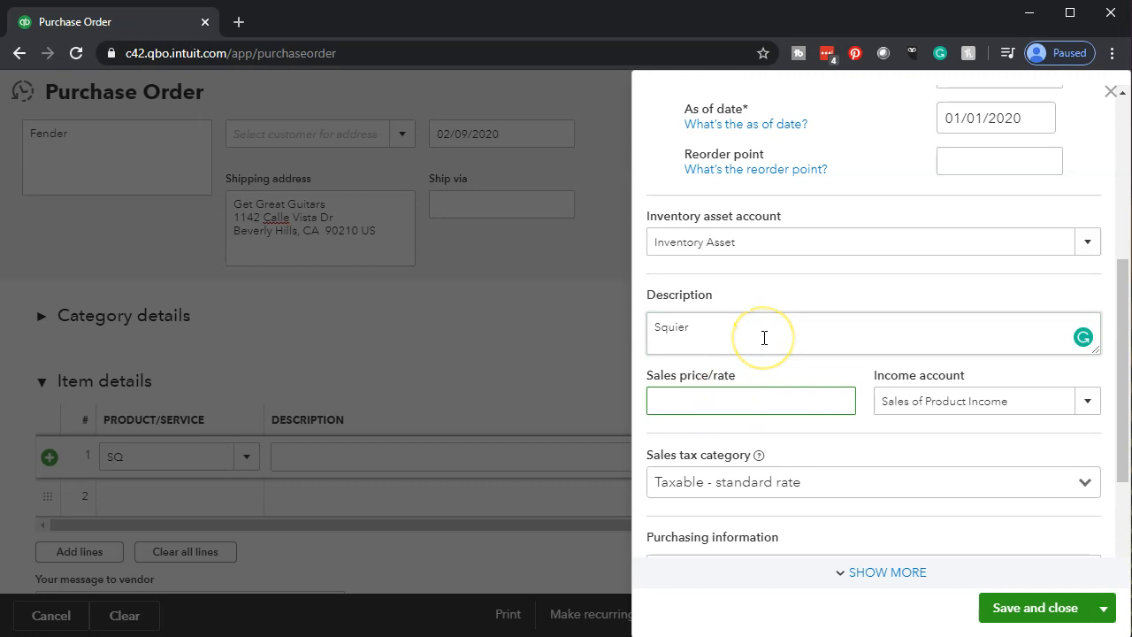
{"action": "type", "text": "244"}
{"action": "key", "text": "Tab"}
{"action": "scroll", "coordinate": [764, 337], "scroll_direction": "down", "scroll_amount": 1}
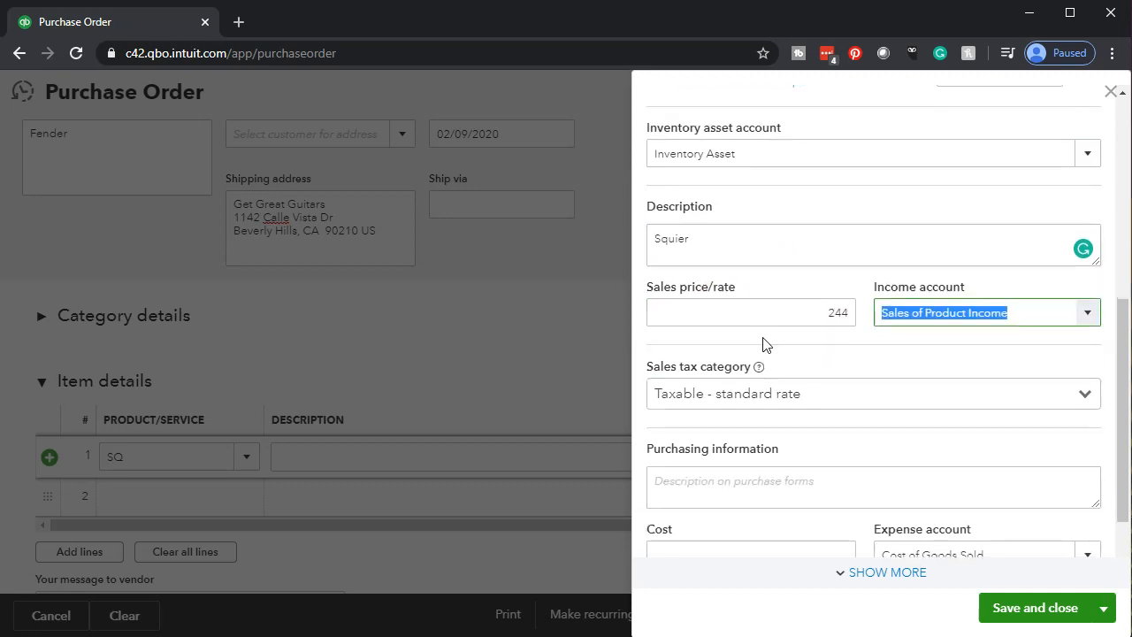
{"action": "left_click", "coordinate": [1087, 314]}
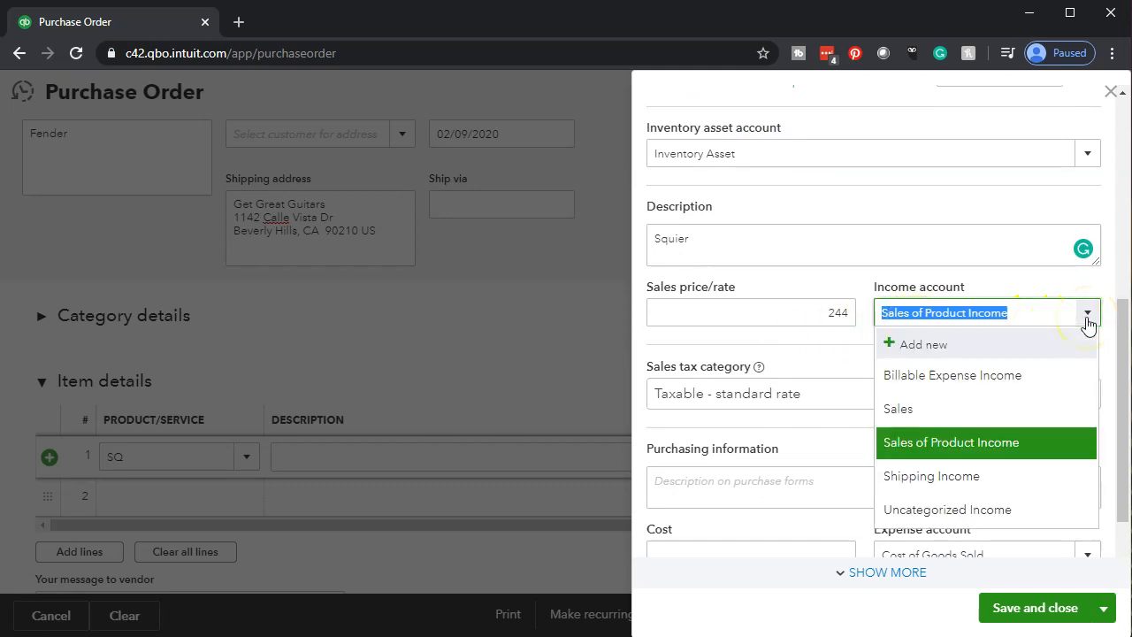
{"action": "left_click", "coordinate": [1087, 314]}
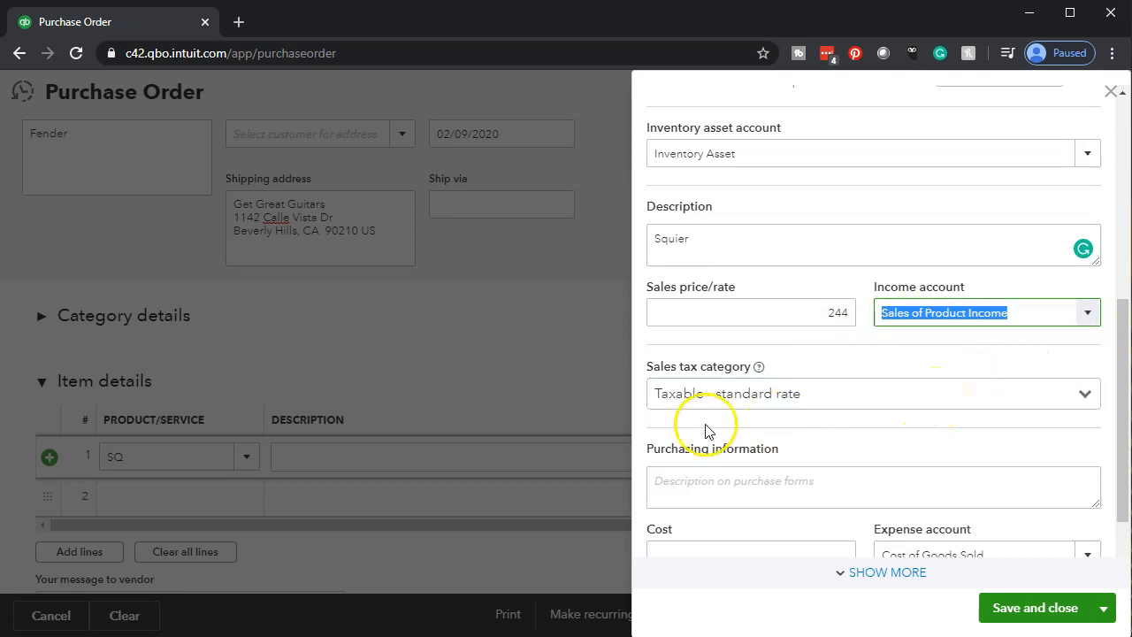
Copy the item's sales description Squier into its purchasing information.
{"action": "scroll", "coordinate": [761, 421], "scroll_direction": "down", "scroll_amount": 1}
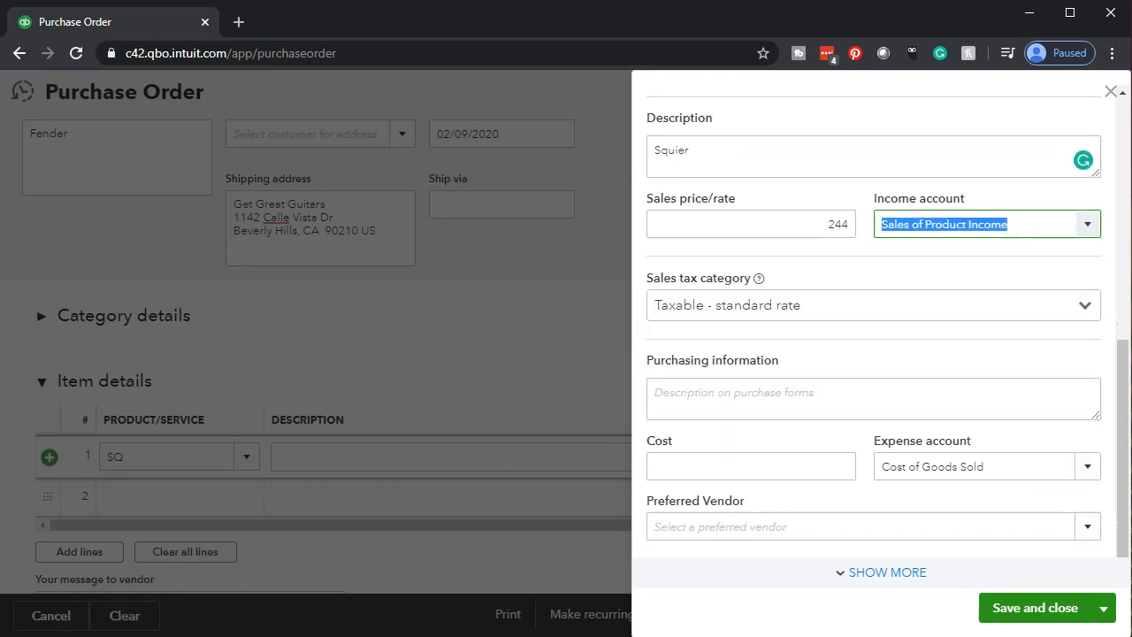
{"action": "left_click", "coordinate": [290, 636]}
{"action": "left_click", "coordinate": [708, 157]}
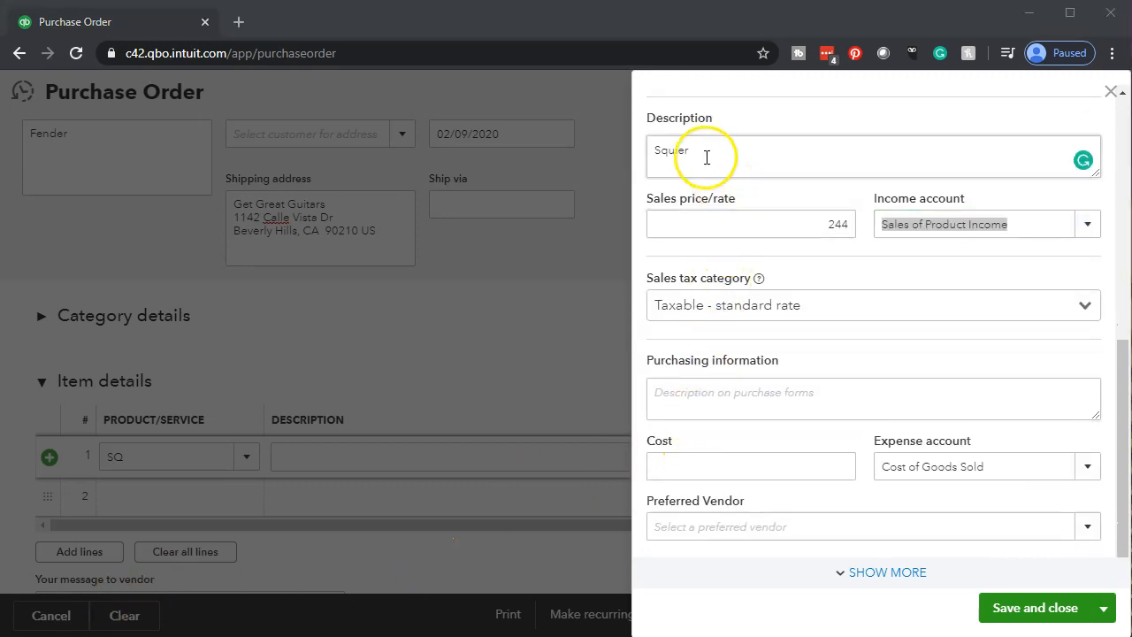
{"action": "left_click_drag", "start_coordinate": [708, 156], "coordinate": [657, 144]}
{"action": "key", "text": "ctrl+c"}
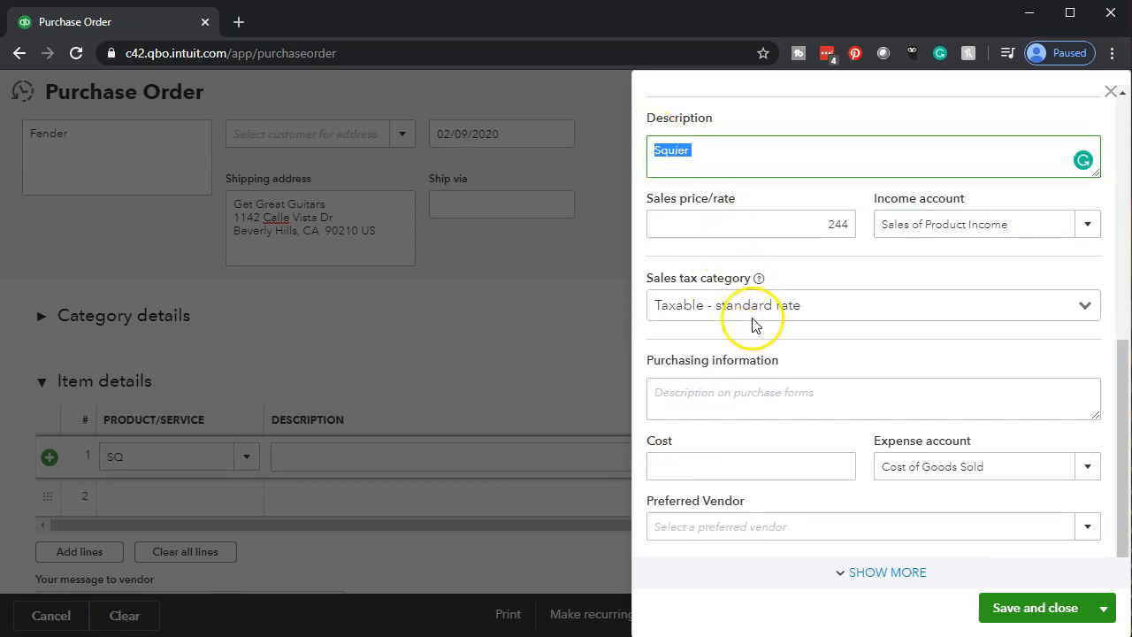
{"action": "left_click", "coordinate": [733, 388]}
{"action": "key", "text": "ctrl+v"}
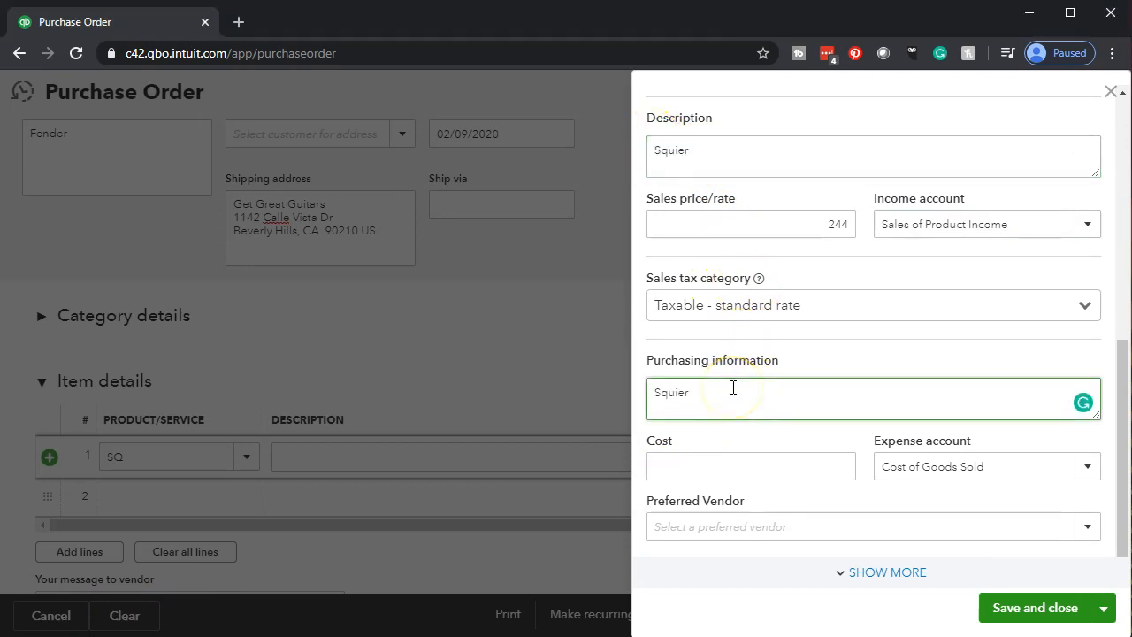
Set the item's purchase cost to 168 and keep Cost of Goods Sold as its expense account.
{"action": "left_click", "coordinate": [726, 464]}
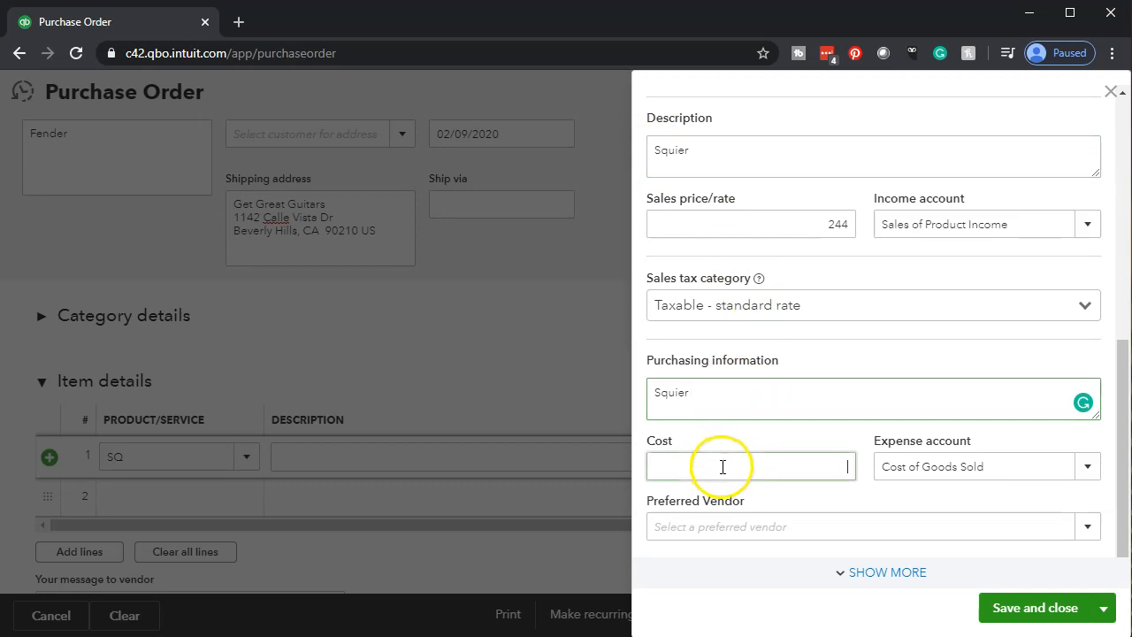
{"action": "type", "text": "168"}
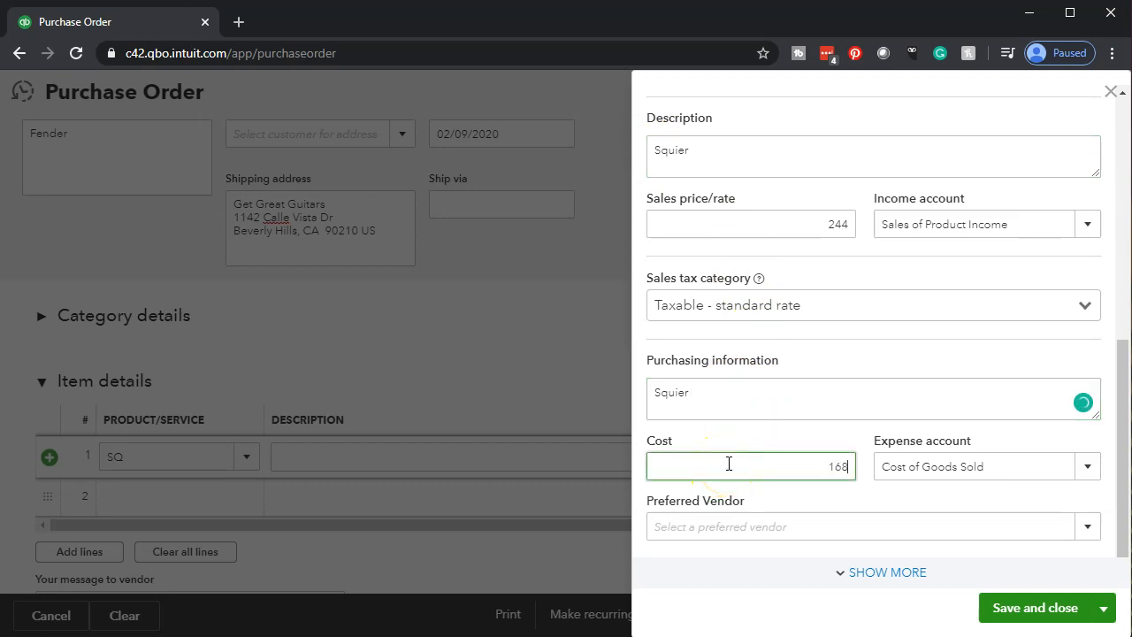
{"action": "key", "text": "Tab"}
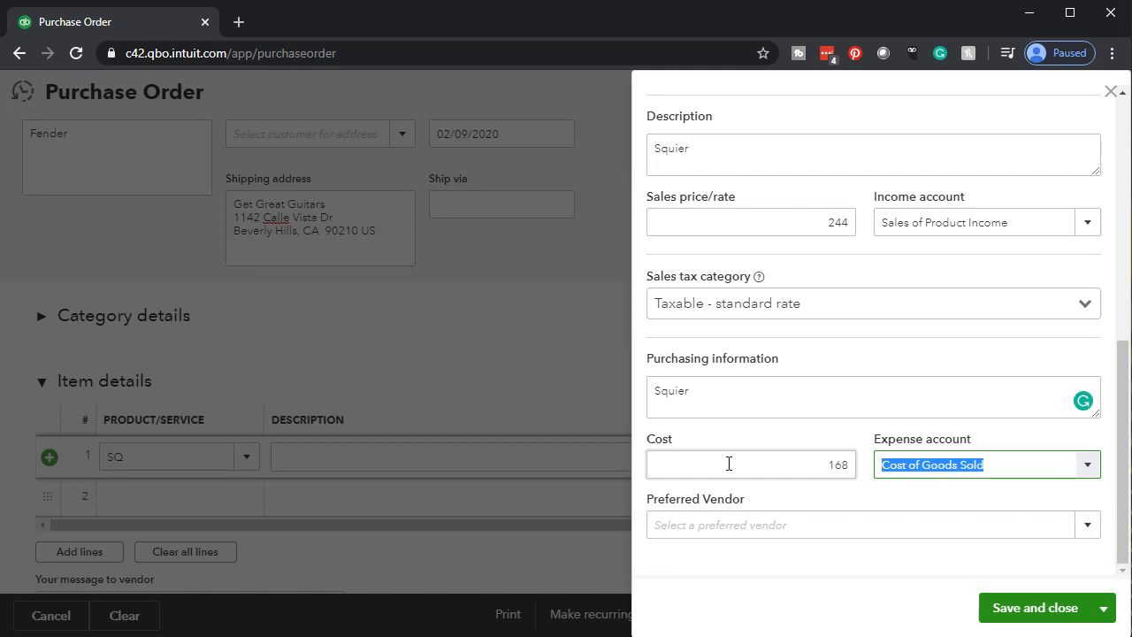
Choose Fender as the item's preferred vendor and save the new inventory item.
{"action": "left_click", "coordinate": [715, 527]}
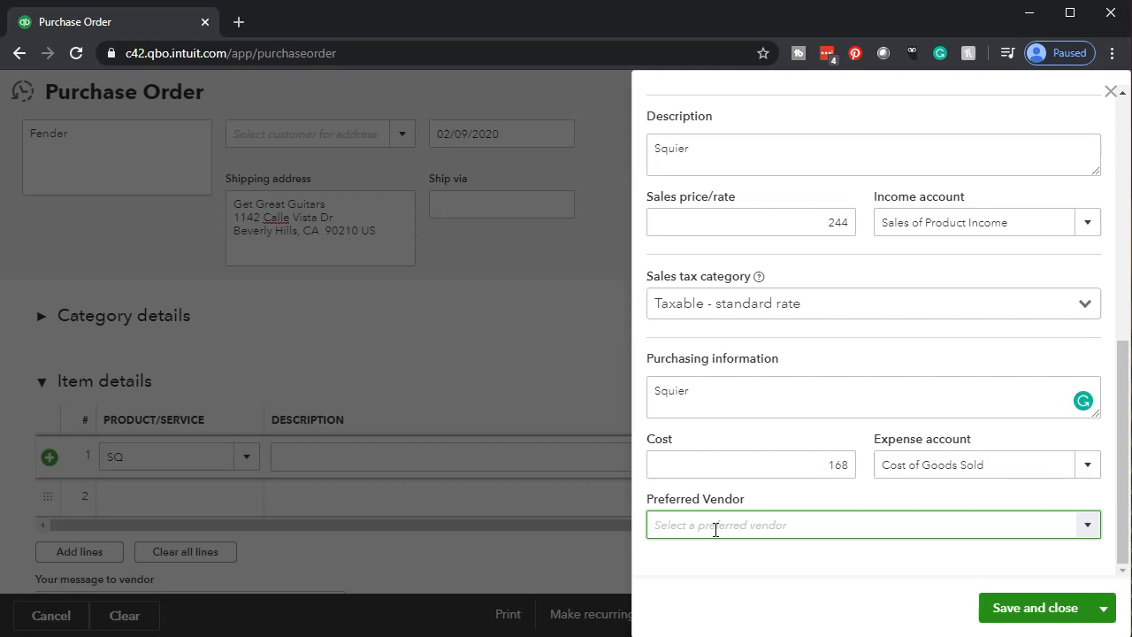
{"action": "type", "text": "Fender"}
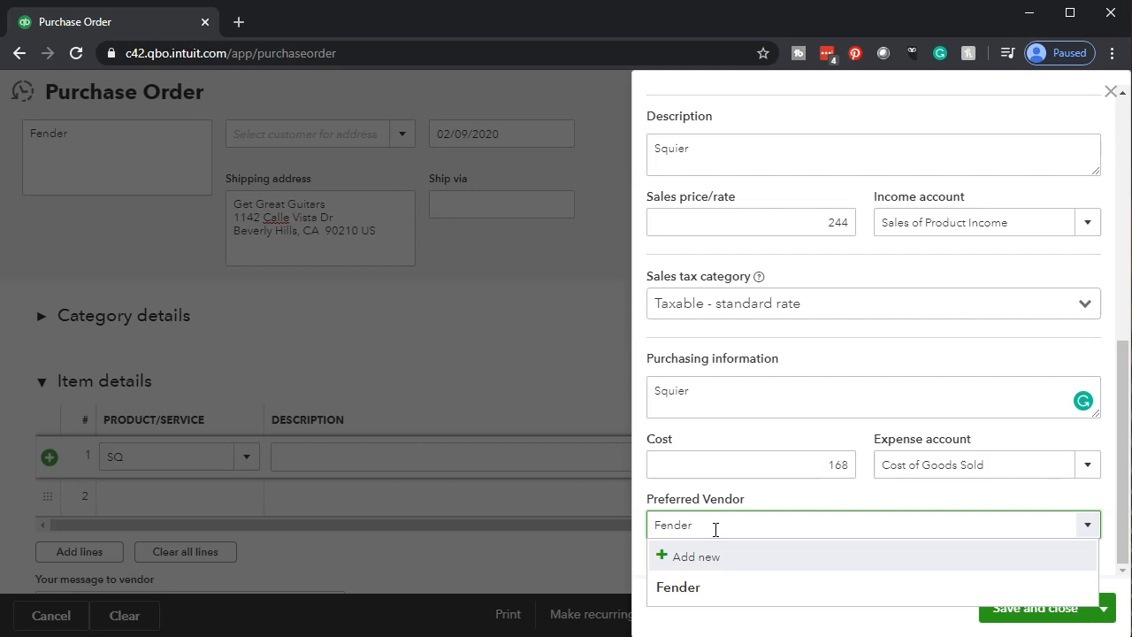
{"action": "left_click", "coordinate": [702, 586]}
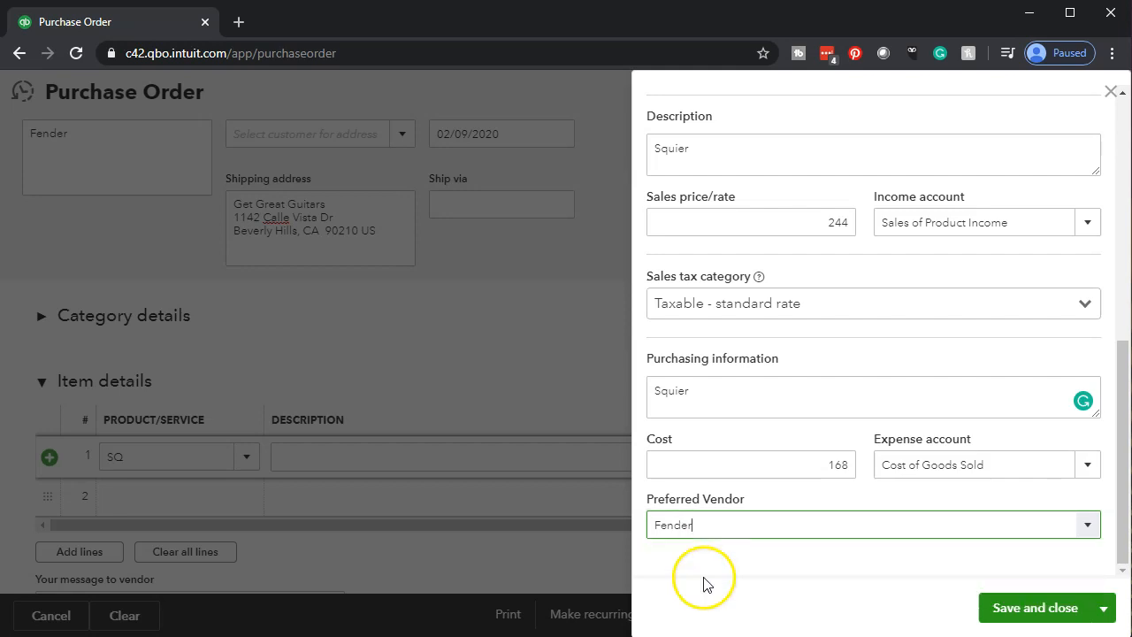
{"action": "left_click", "coordinate": [1026, 610]}
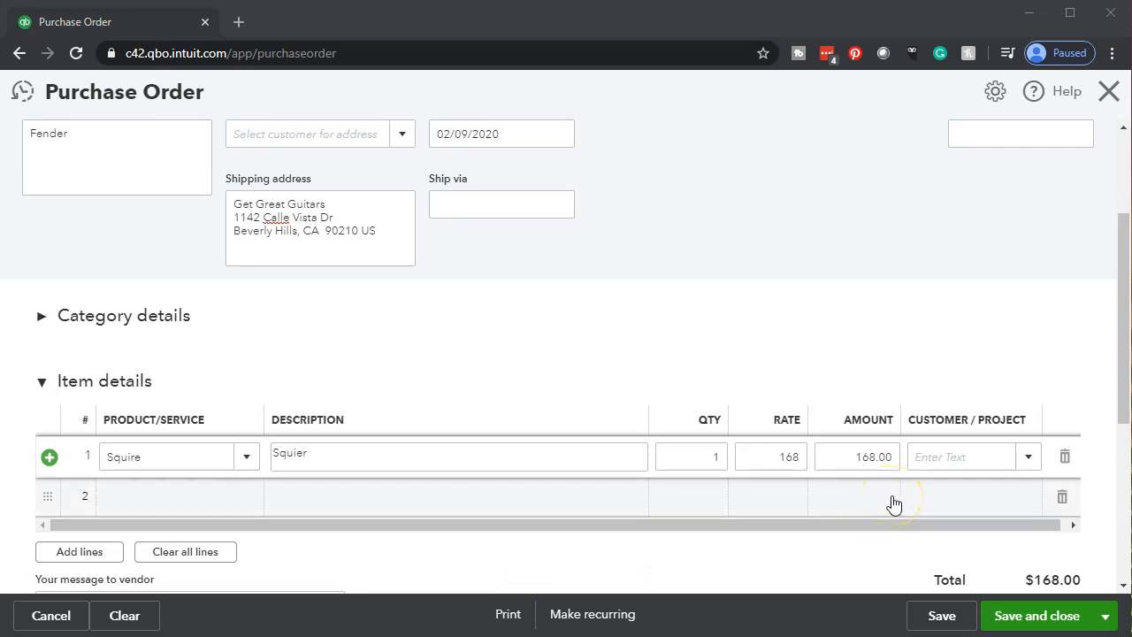
Examine the workflow chart on the QuickBooks Desktop home page and return to the purchase order in the browser.
{"action": "left_click", "coordinate": [614, 493]}
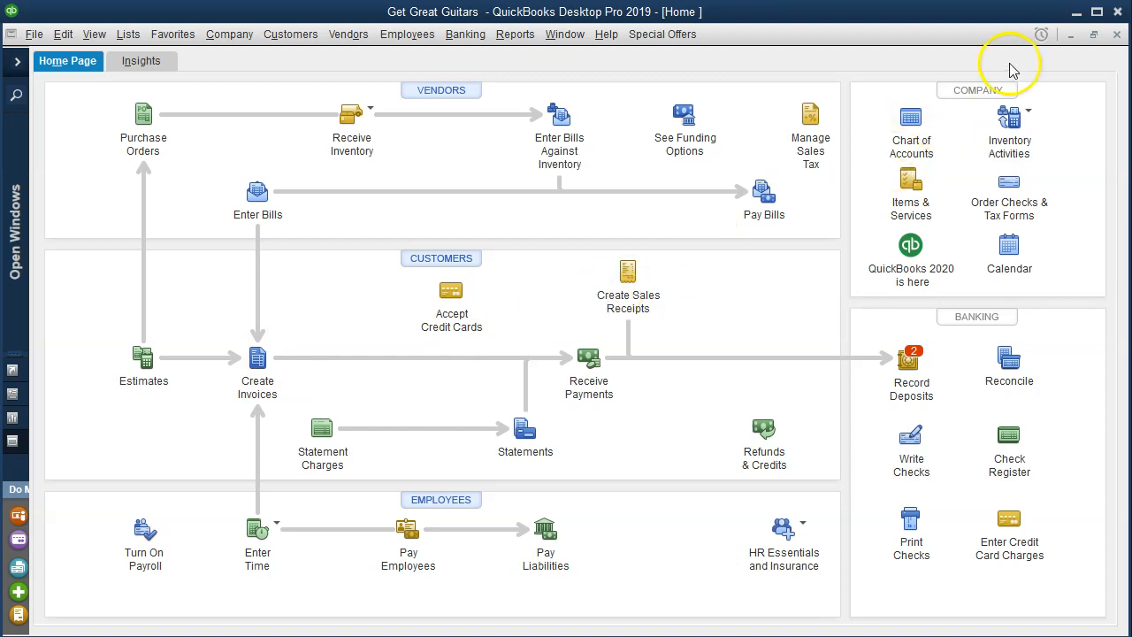
{"action": "left_click", "coordinate": [1076, 12]}
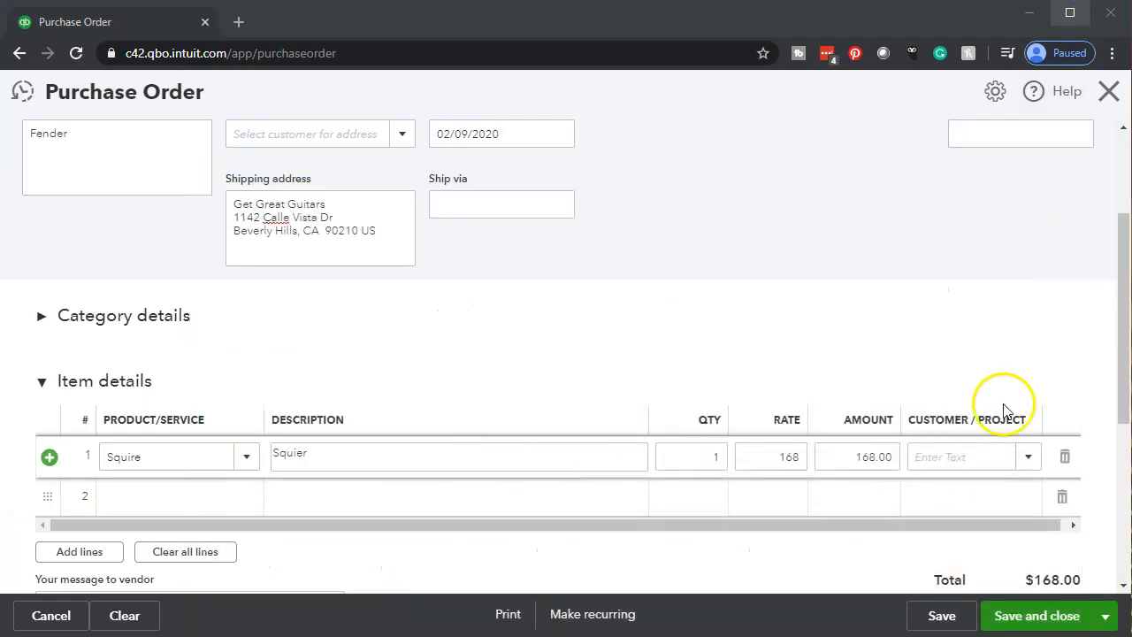
Assign the Squire line to a new customer named New Music Stuff and save that customer.
{"action": "left_click", "coordinate": [957, 455]}
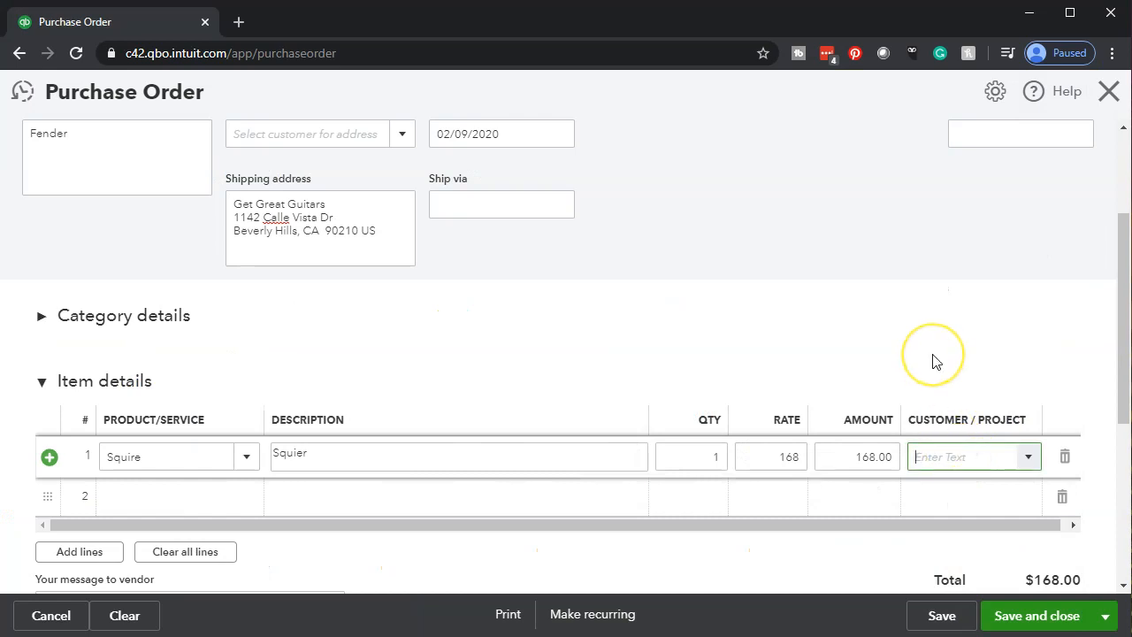
{"action": "type", "text": "New Musi"}
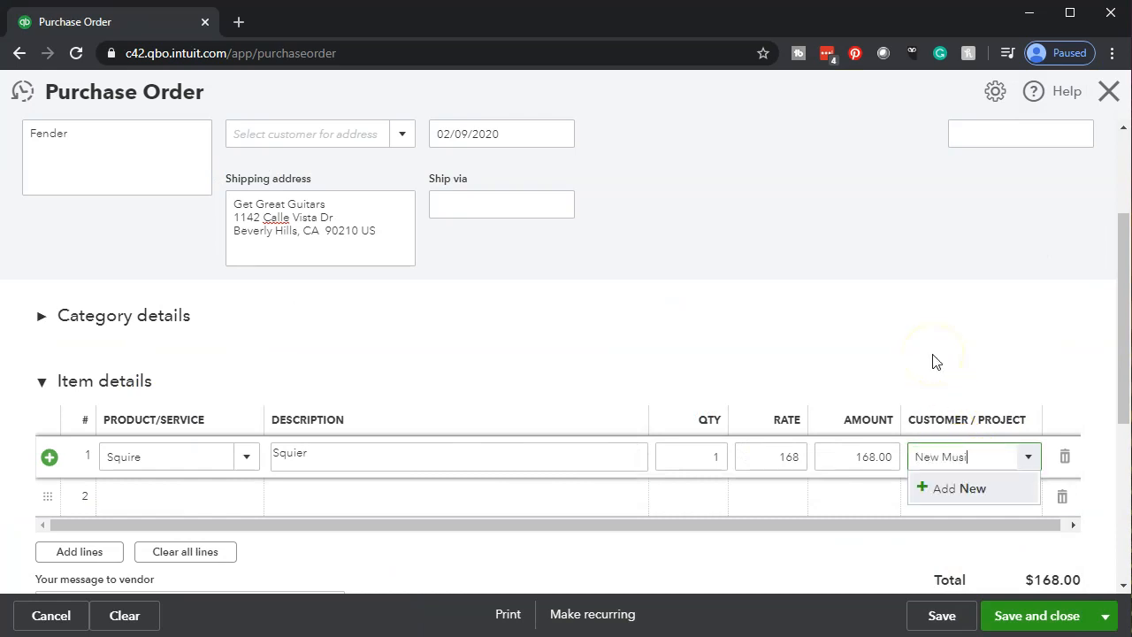
{"action": "type", "text": "c Stuff"}
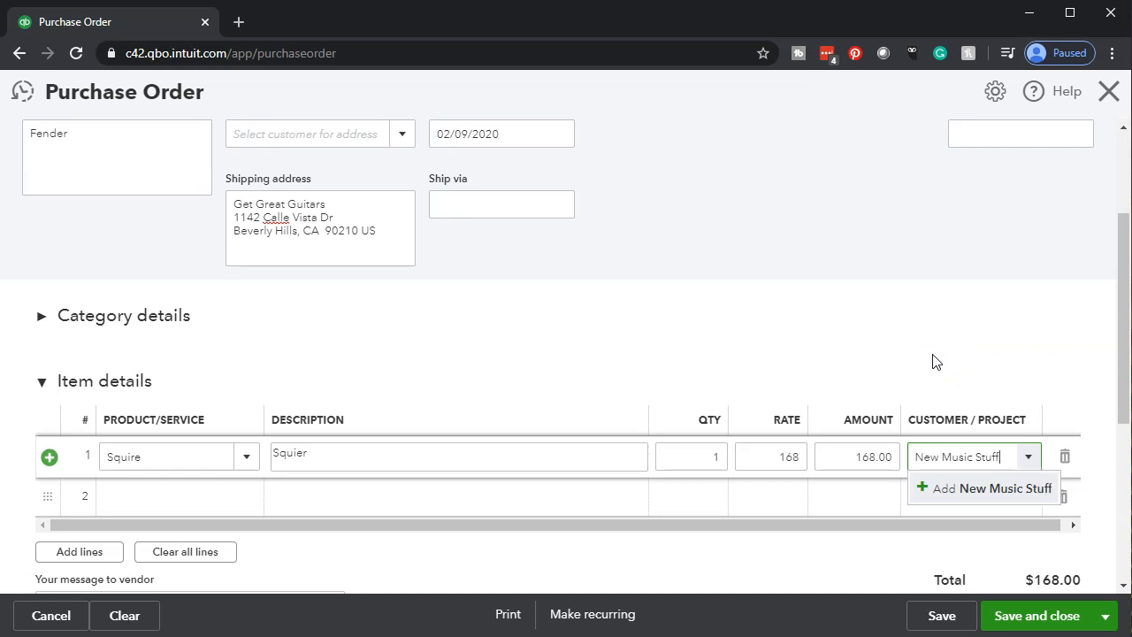
{"action": "key", "text": "Return"}
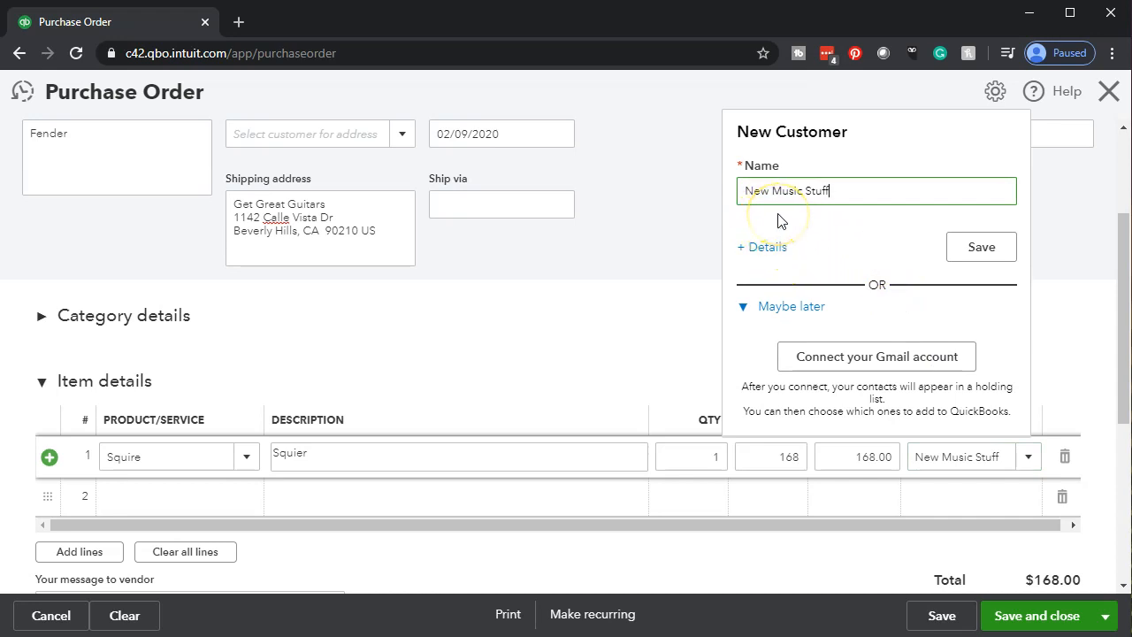
{"action": "left_click", "coordinate": [1011, 252]}
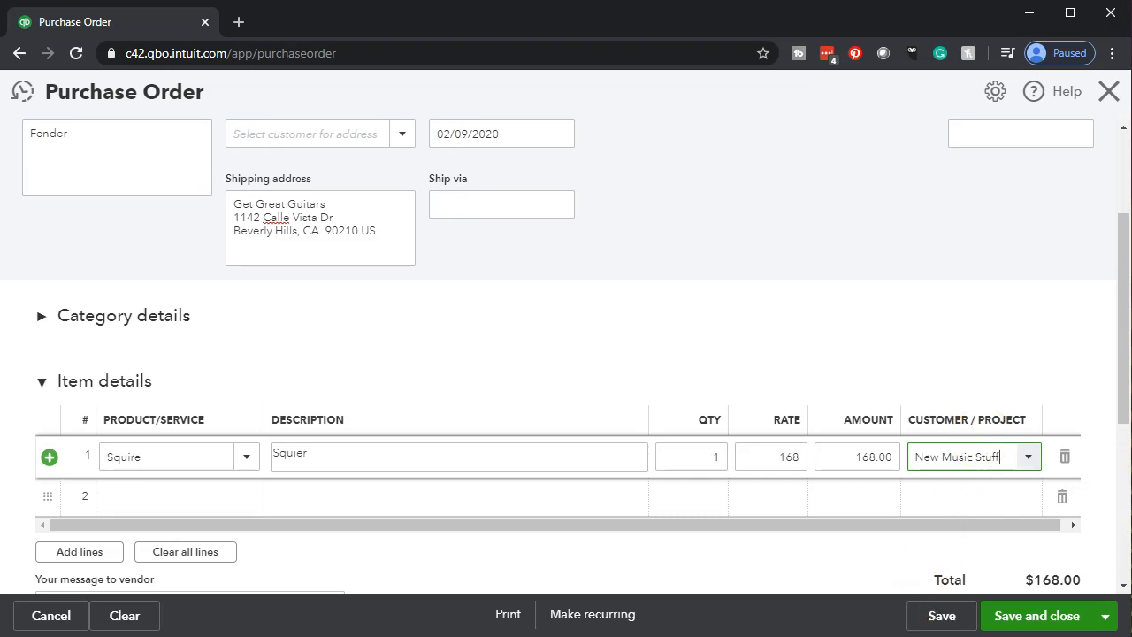
Check the Receive Inventory stage in QuickBooks Desktop, return to the browser, and save and close the Fender purchase order.
{"action": "left_click", "coordinate": [865, 635]}
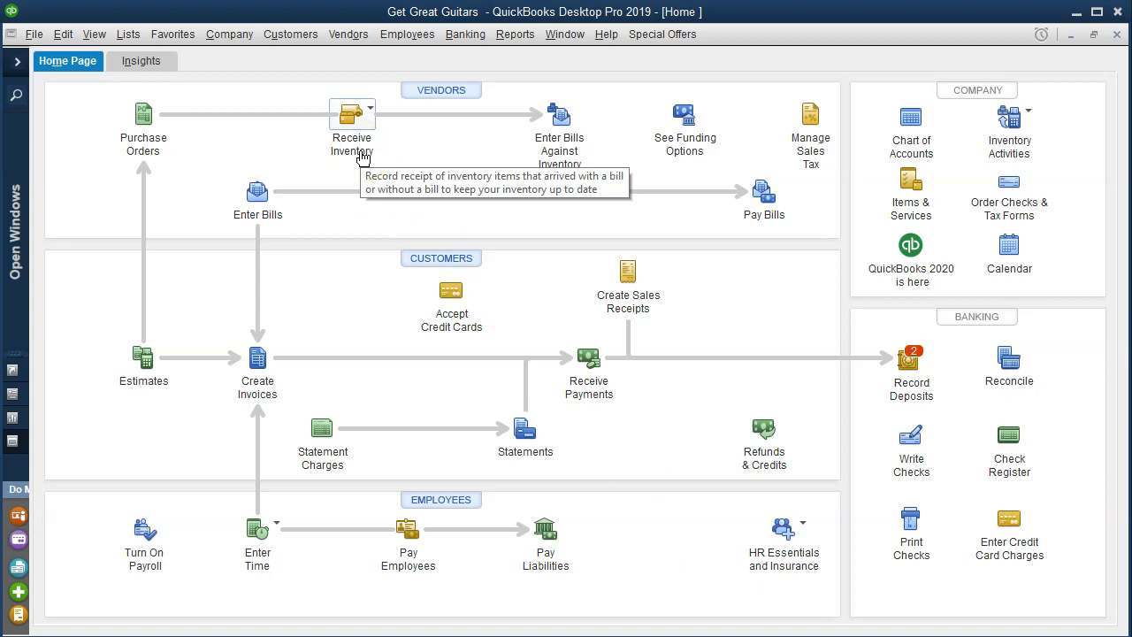
{"action": "left_click", "coordinate": [1076, 16]}
{"action": "left_click", "coordinate": [1063, 615]}
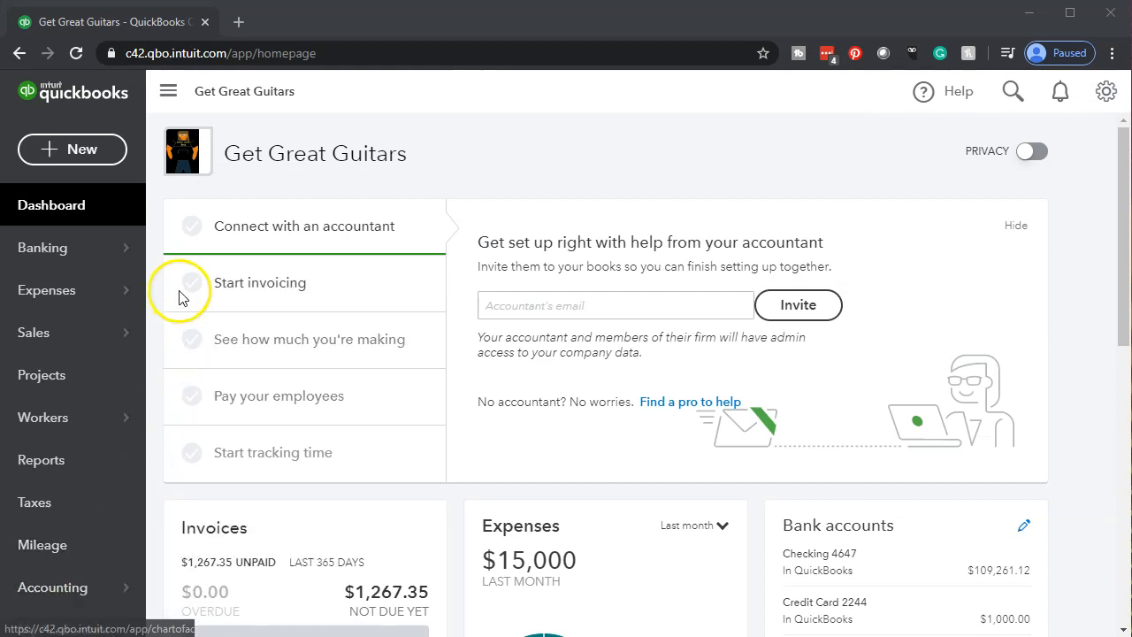
Start another purchase order and choose Epiphone as its vendor.
{"action": "left_click", "coordinate": [77, 150]}
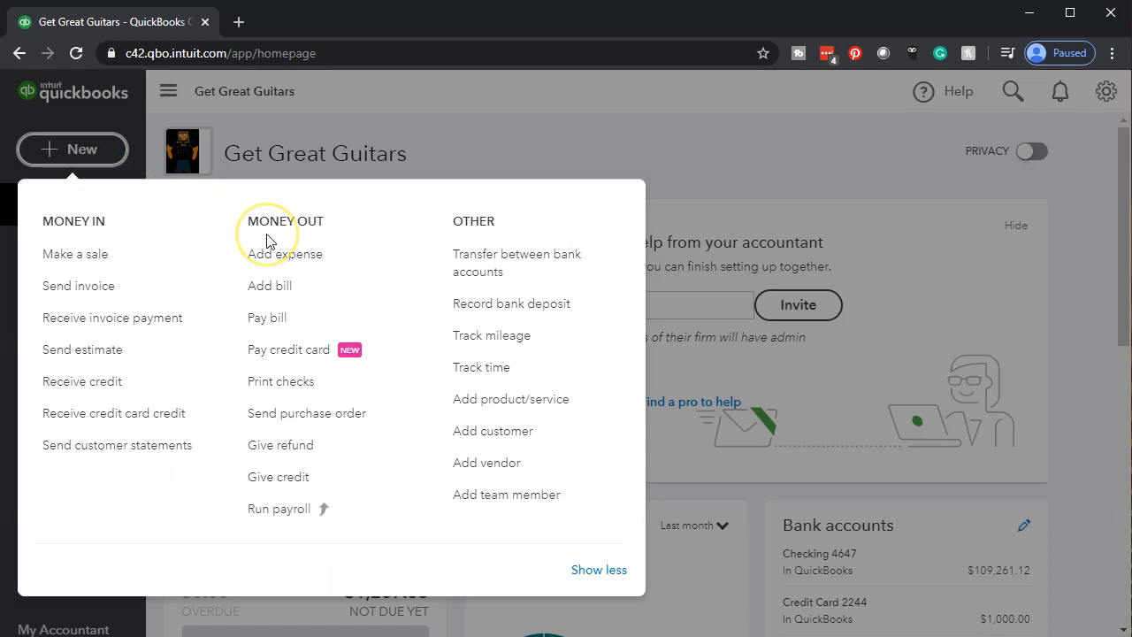
{"action": "left_click", "coordinate": [314, 426]}
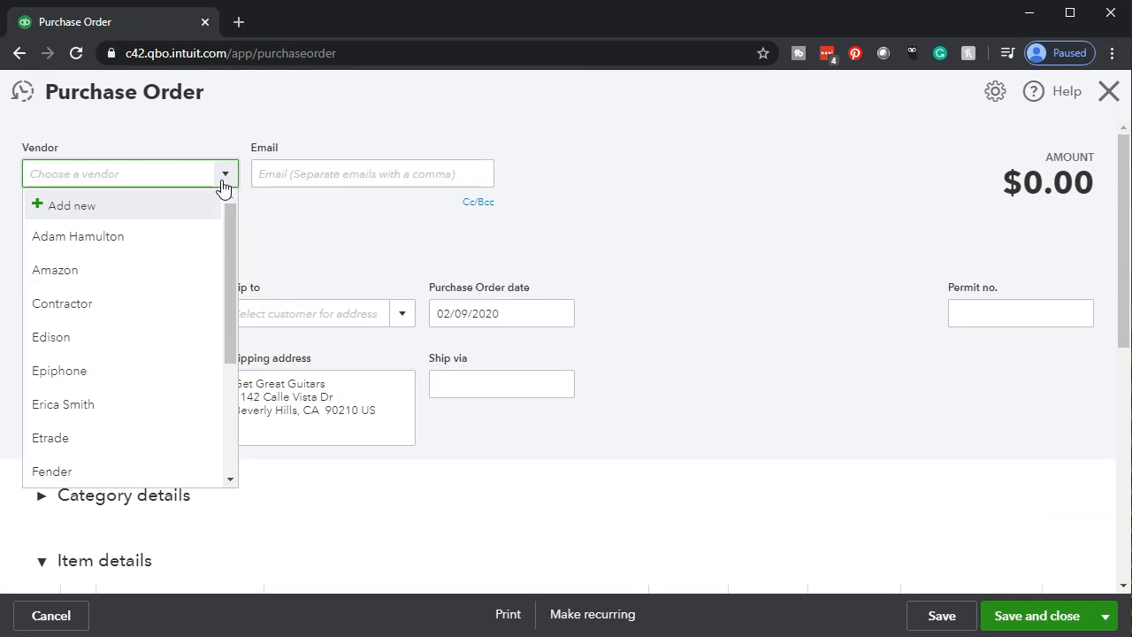
{"action": "type", "text": "Epiphone"}
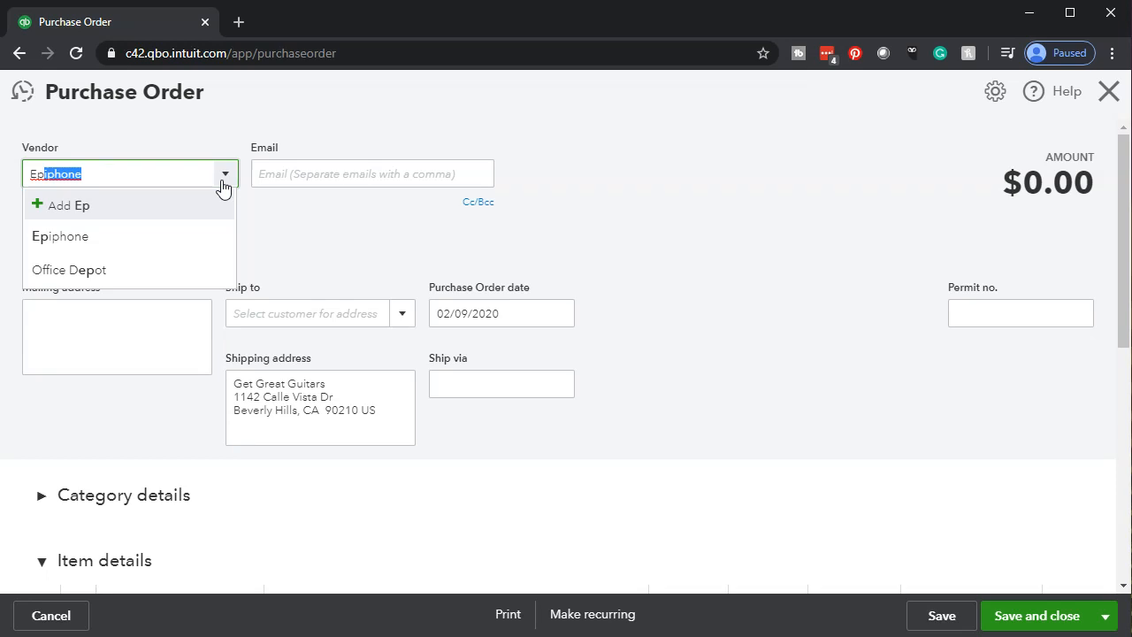
{"action": "left_click", "coordinate": [122, 241]}
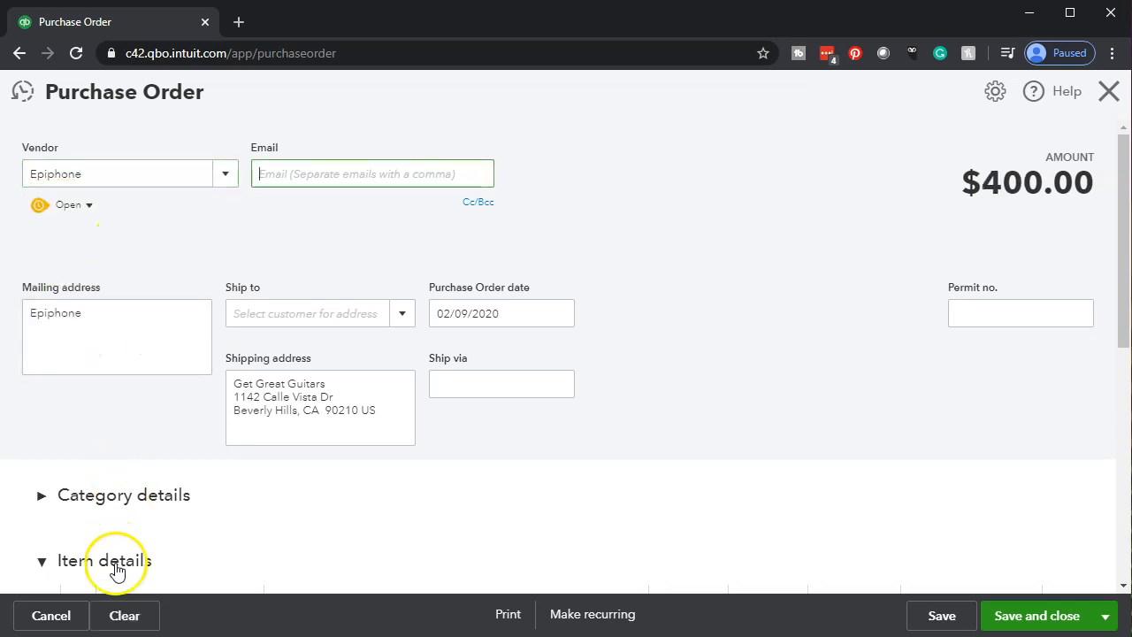
Set the quantity of the Epiphone Les Paul line to 3, then save and close the purchase order.
{"action": "left_click", "coordinate": [497, 325]}
{"action": "scroll", "coordinate": [497, 324], "scroll_direction": "down", "scroll_amount": 2}
{"action": "scroll", "coordinate": [497, 324], "scroll_direction": "down", "scroll_amount": 1}
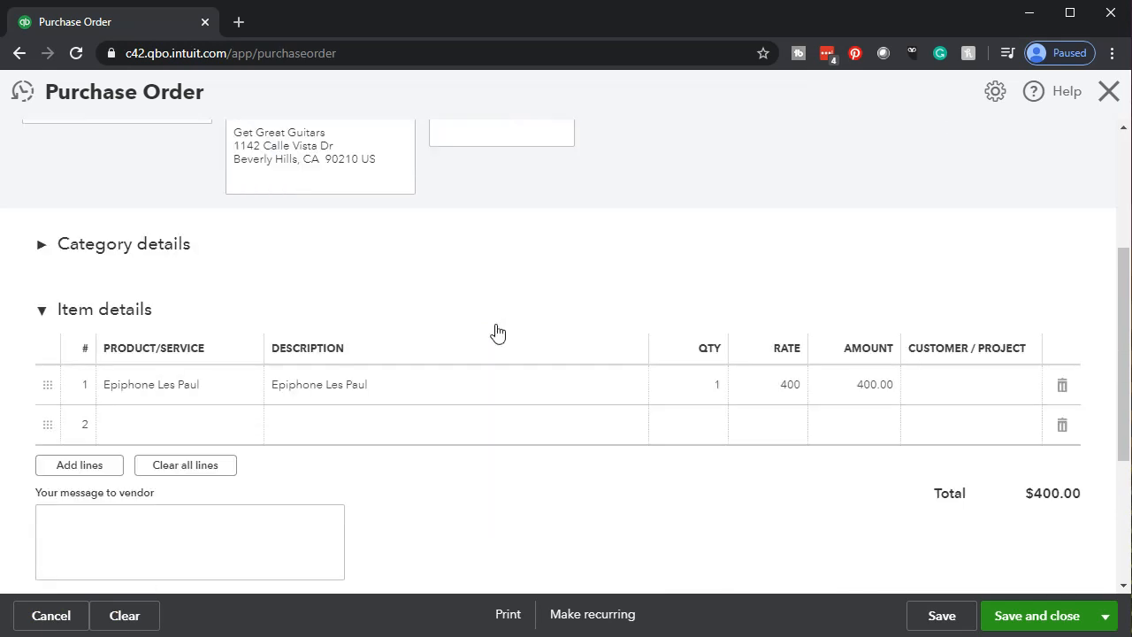
{"action": "scroll", "coordinate": [103, 341], "scroll_direction": "down", "scroll_amount": 1}
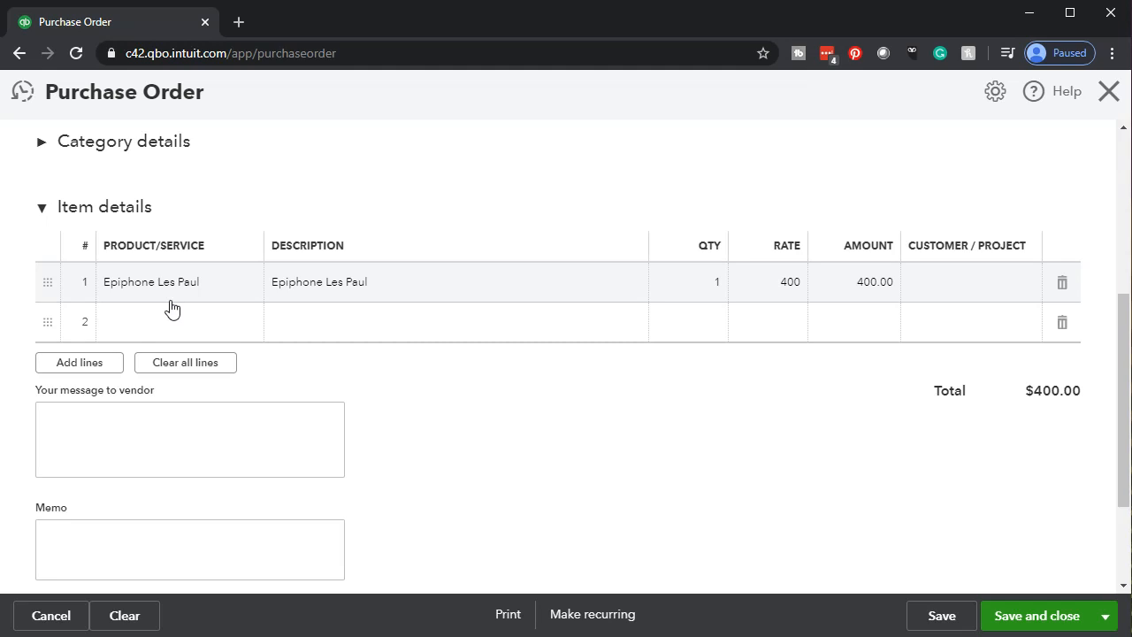
{"action": "mouse_move", "coordinate": [723, 291]}
{"action": "left_click", "coordinate": [719, 289]}
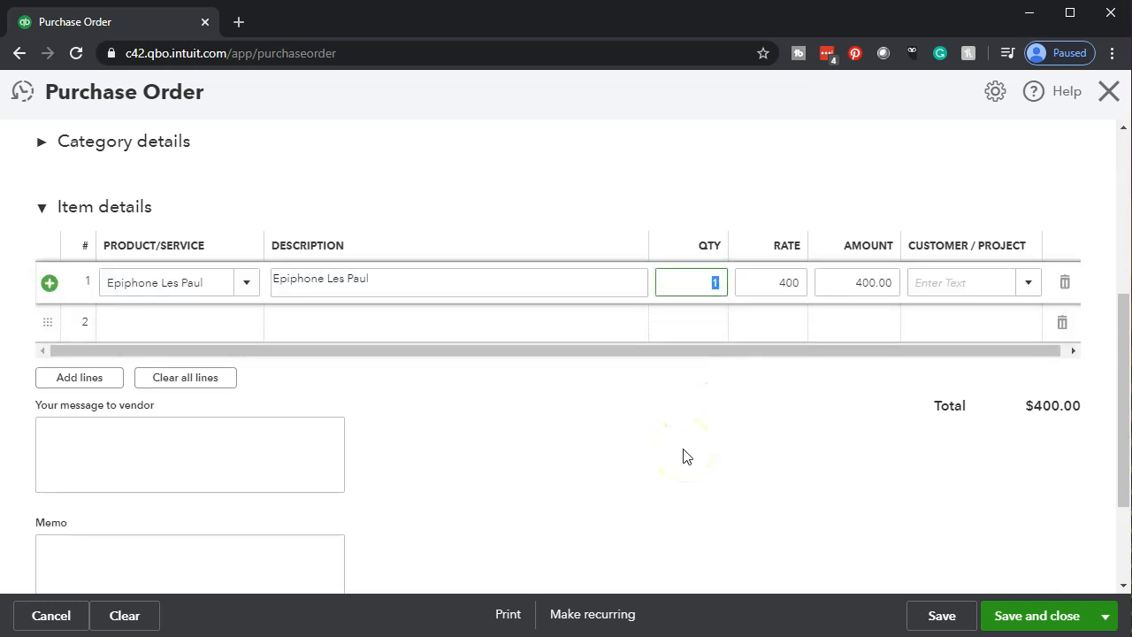
{"action": "type", "text": "3"}
{"action": "key", "text": "Tab"}
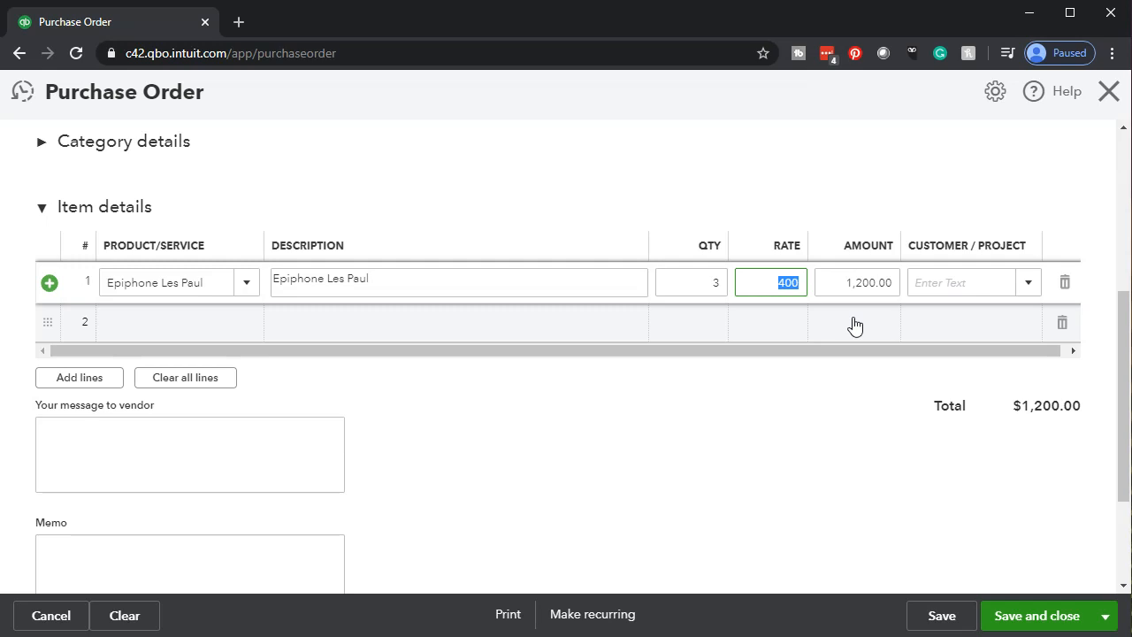
{"action": "left_click", "coordinate": [1000, 615]}
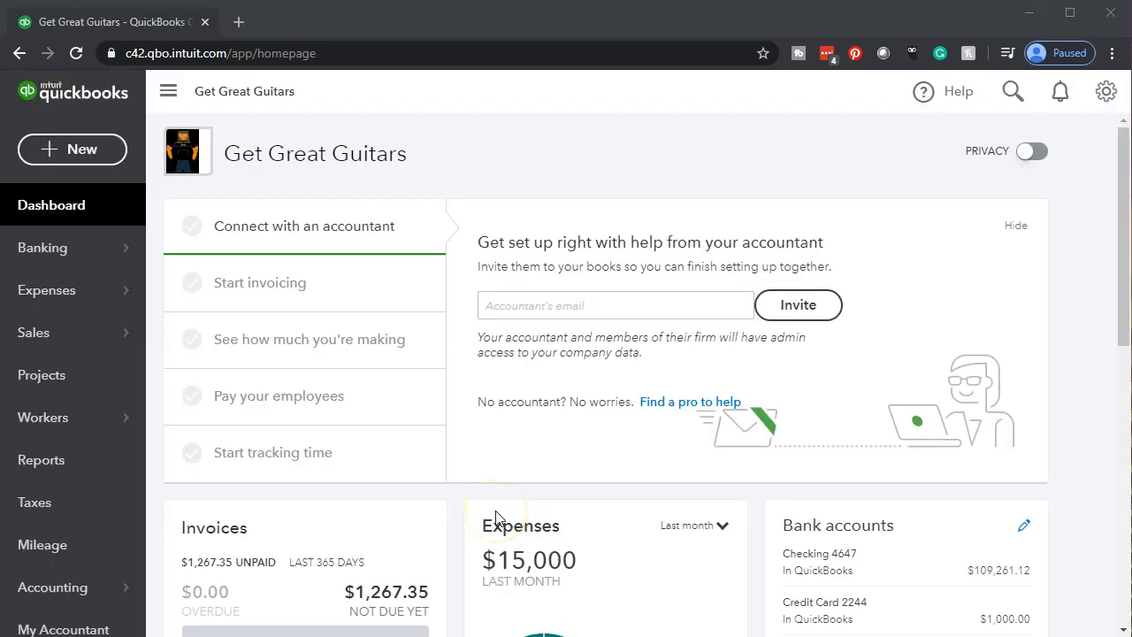
Review the purchase orders in the expense transactions list and the actions available for Epiphone's purchase order 1004.
{"action": "left_click", "coordinate": [62, 301]}
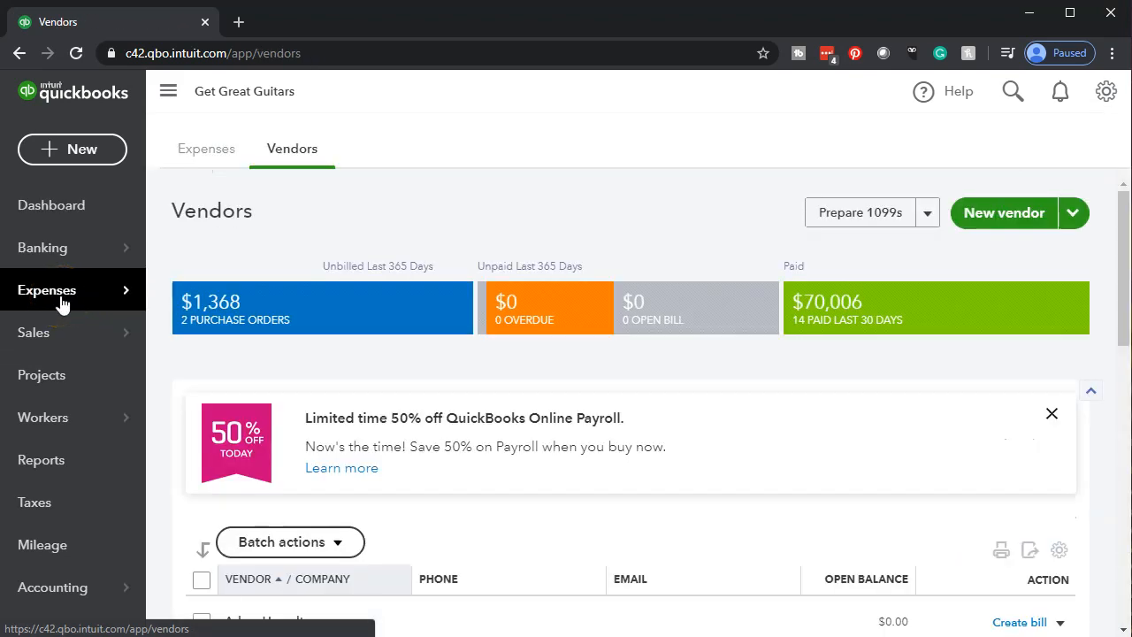
{"action": "left_click", "coordinate": [192, 152]}
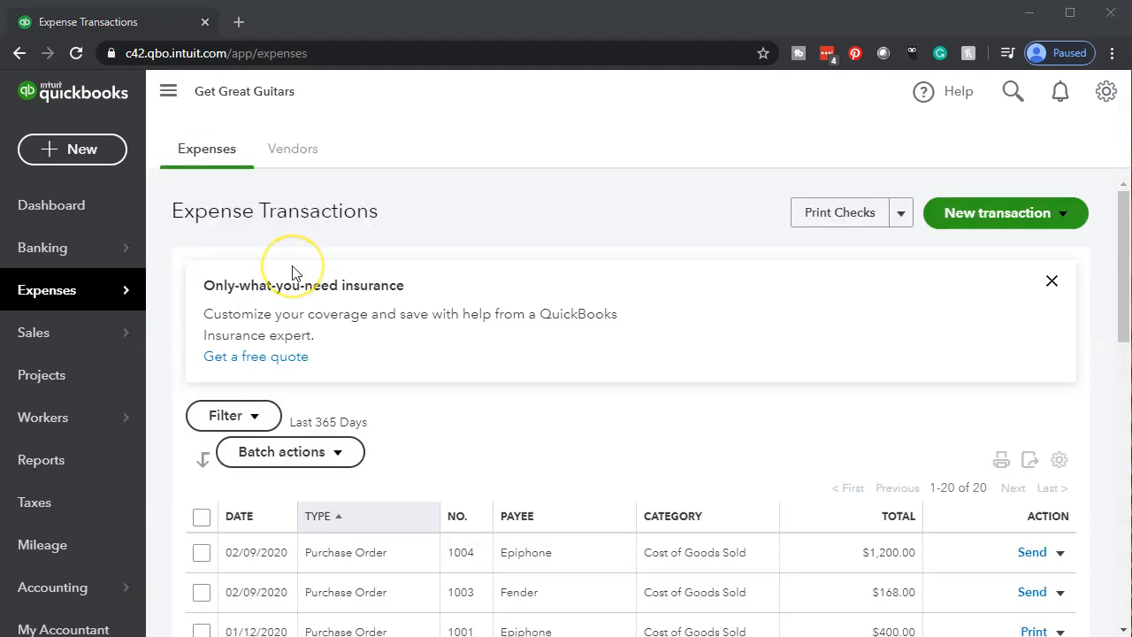
{"action": "scroll", "coordinate": [295, 276], "scroll_direction": "down", "scroll_amount": 2}
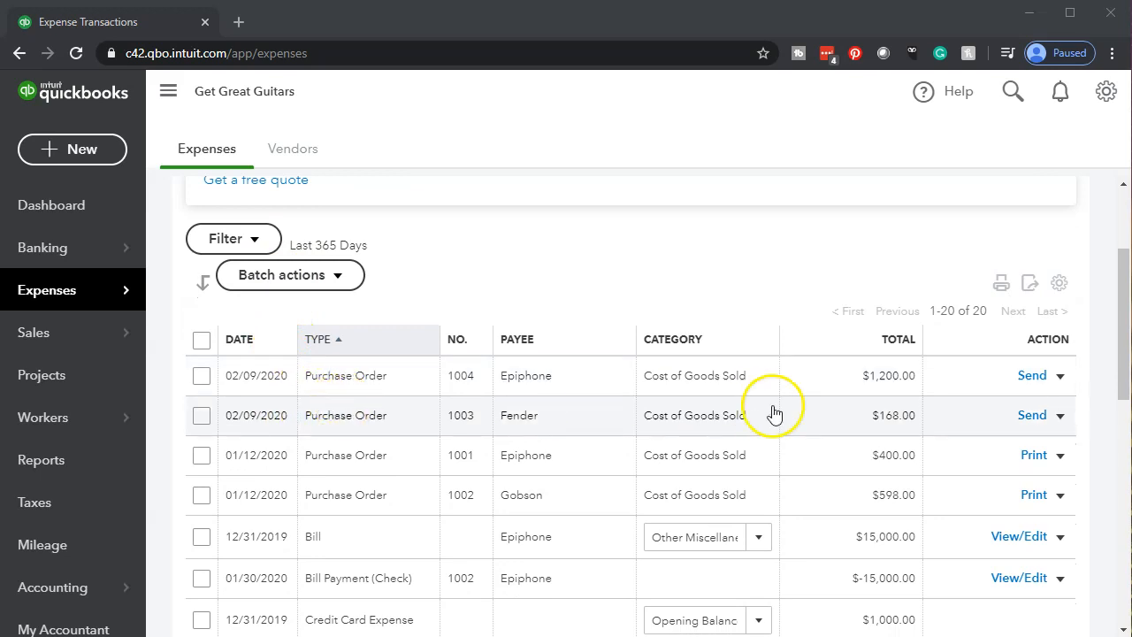
{"action": "left_click", "coordinate": [1061, 378]}
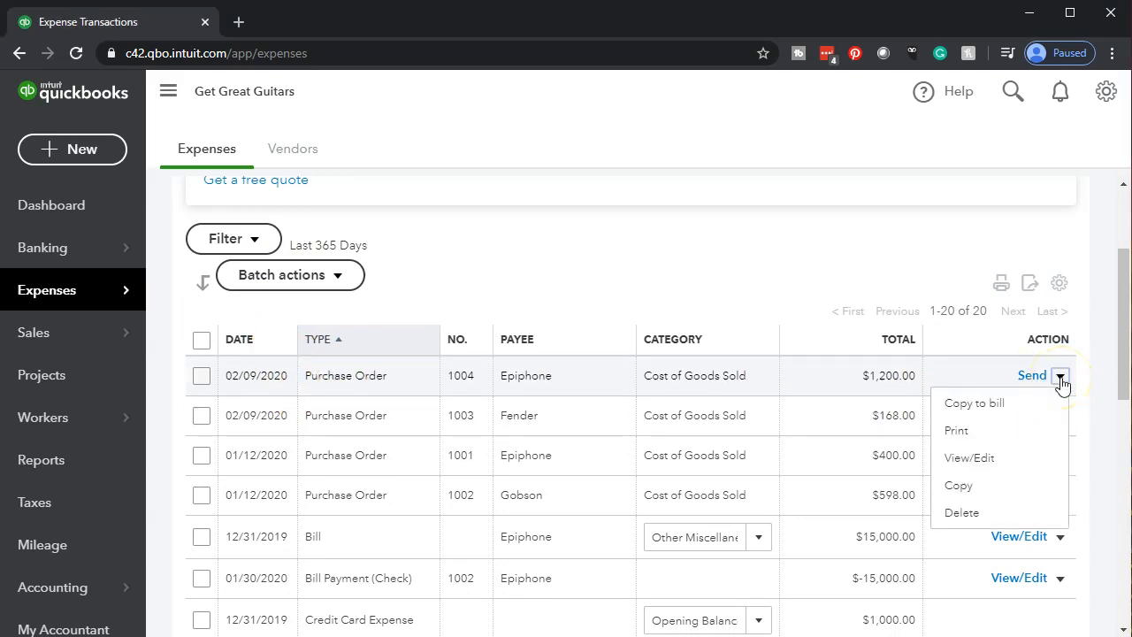
{"action": "left_click", "coordinate": [1061, 379]}
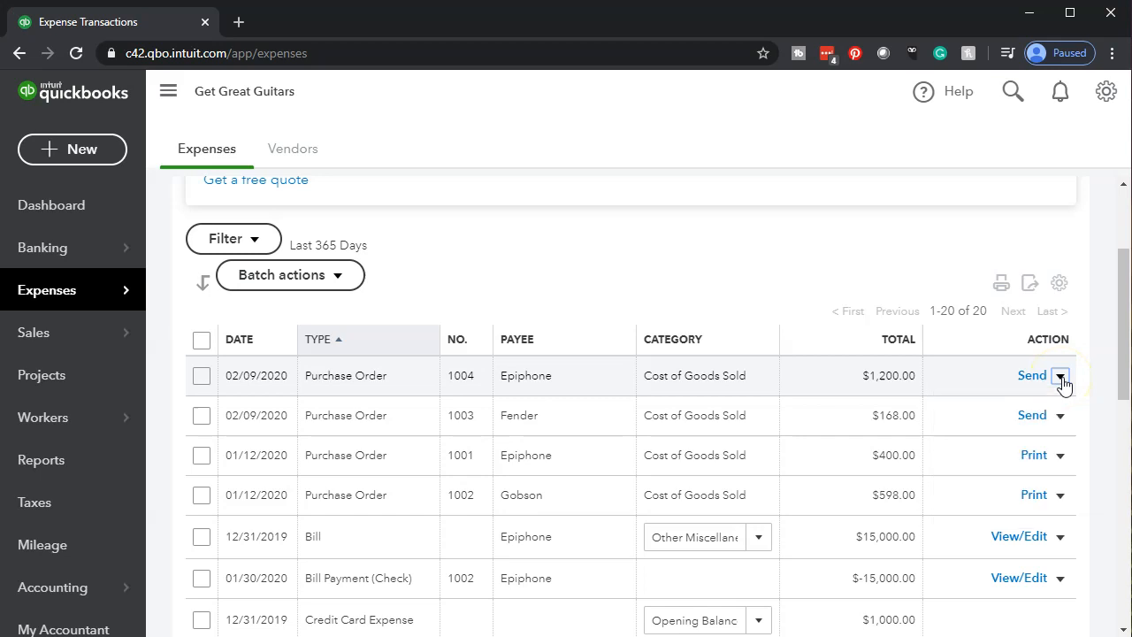
Open Fender's record from the vendor list and view its transactions with the navigation pane collapsed.
{"action": "left_click", "coordinate": [303, 158]}
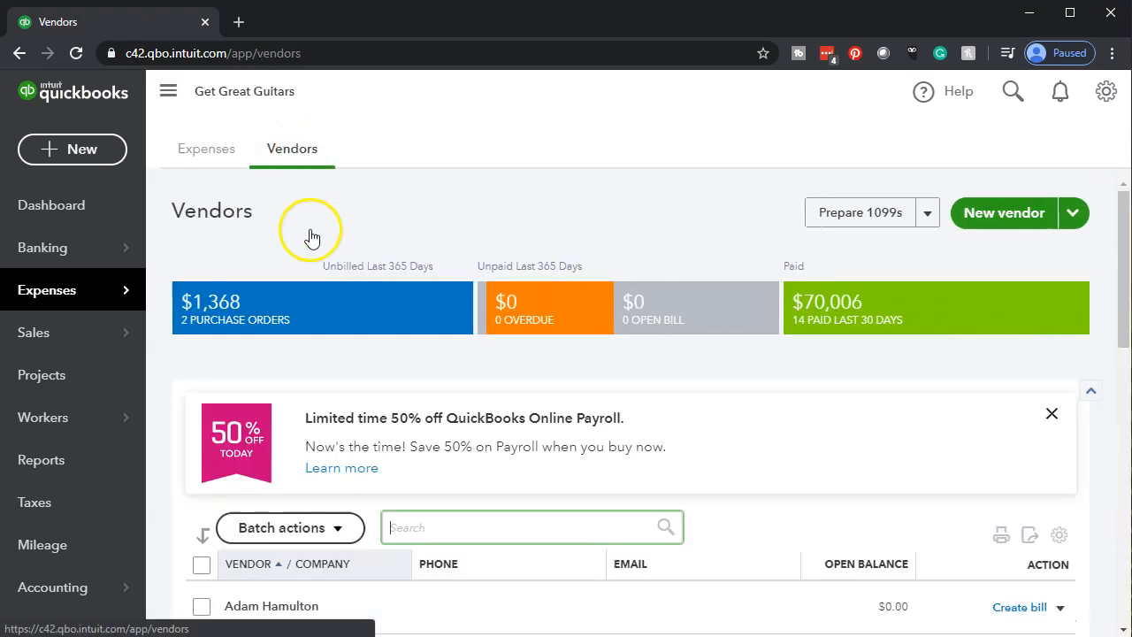
{"action": "scroll", "coordinate": [191, 387], "scroll_direction": "down", "scroll_amount": 4}
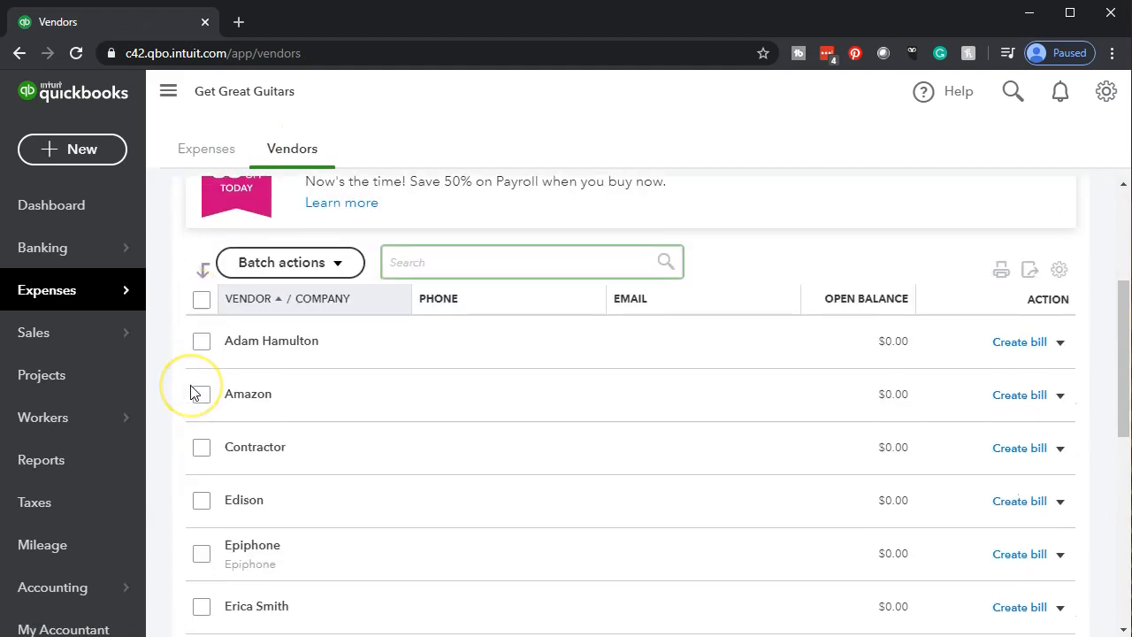
{"action": "scroll", "coordinate": [194, 398], "scroll_direction": "down", "scroll_amount": 4}
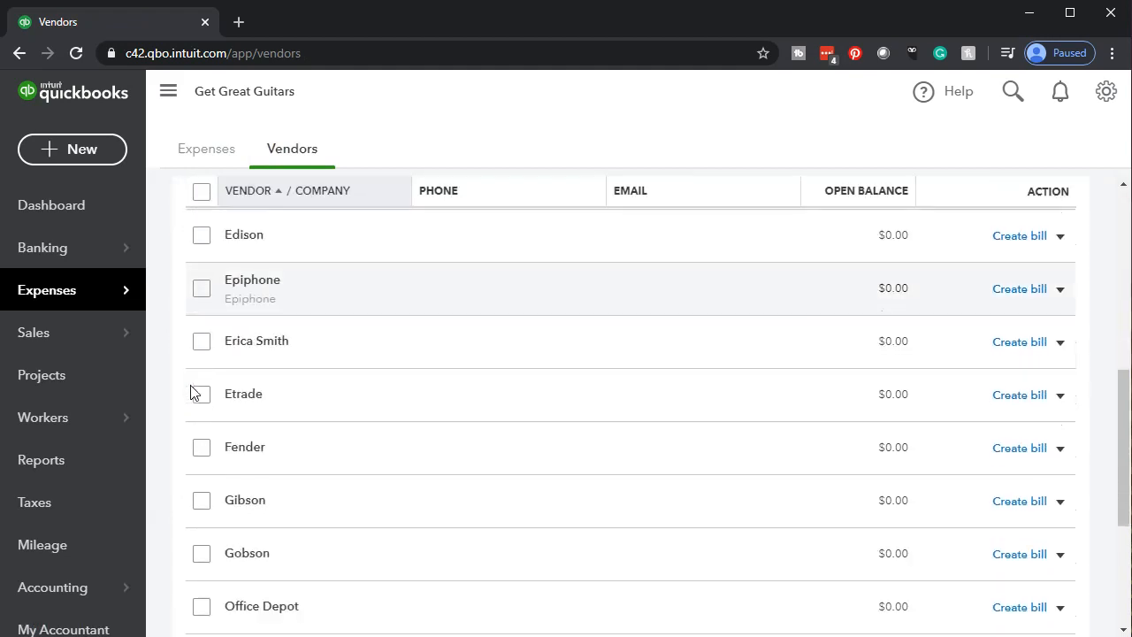
{"action": "left_click", "coordinate": [244, 447]}
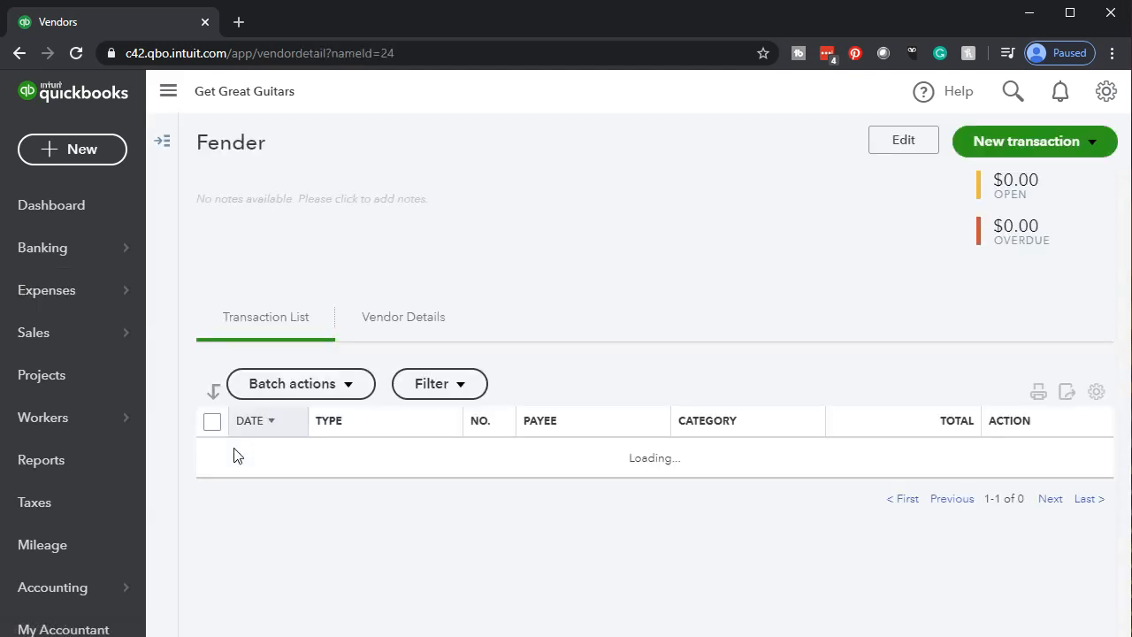
{"action": "left_click", "coordinate": [168, 92]}
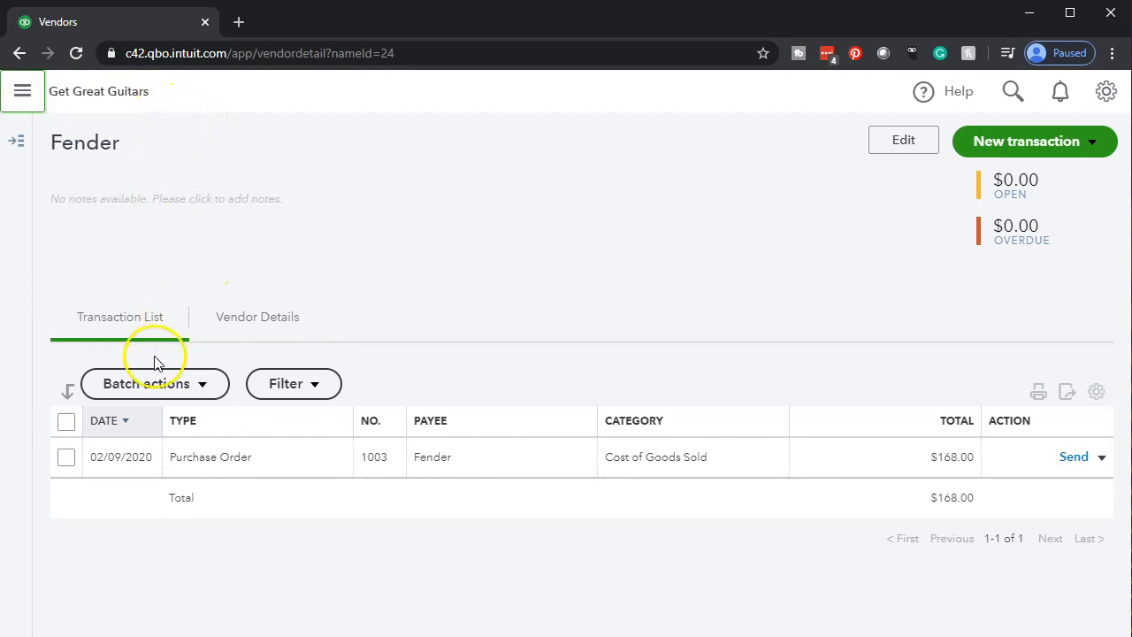